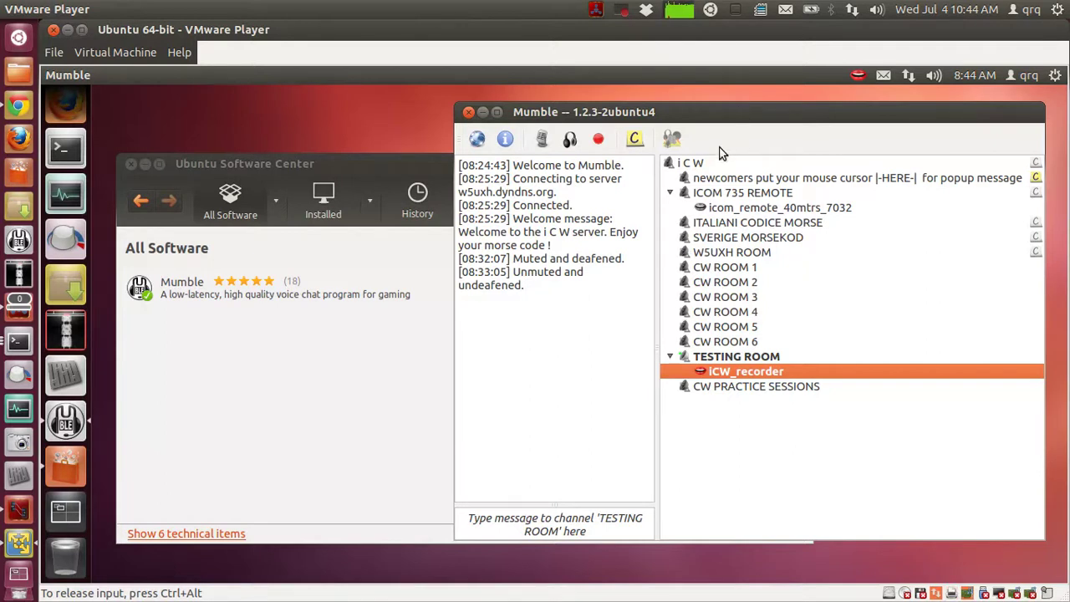
# - Check the saved icw server's details without reconnecting, then move ICW_recorder to root and back to TESTING ROOM
pyautogui.click(352, 170)
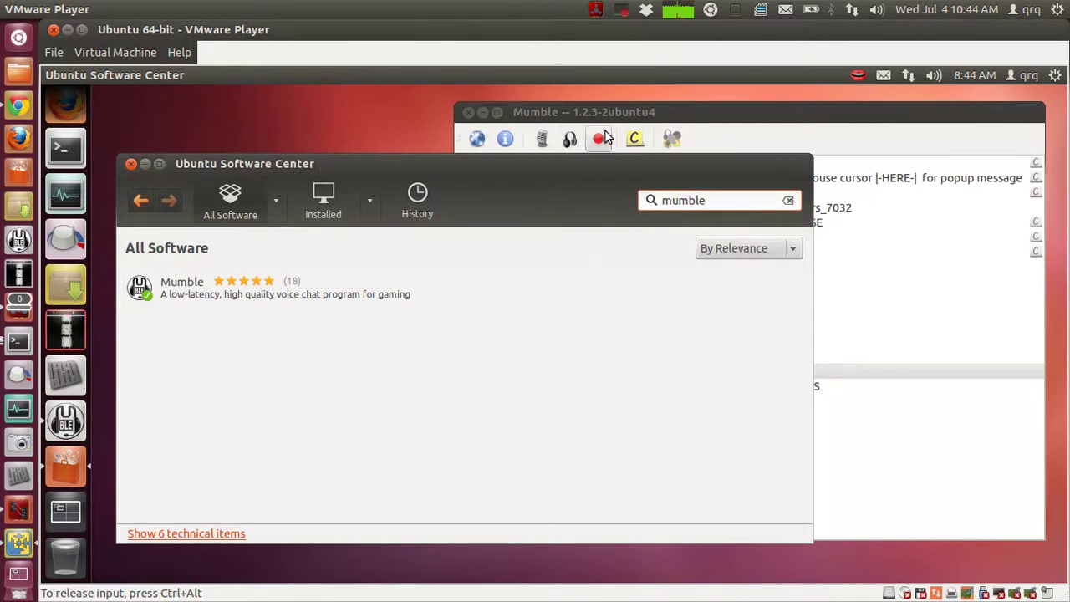
pyautogui.click(673, 112)
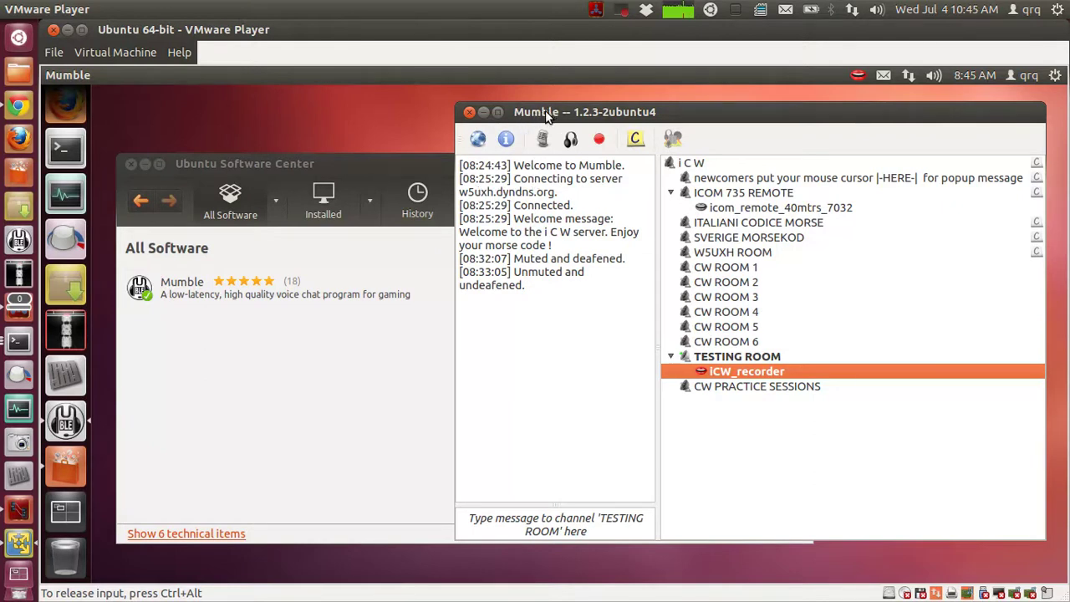
pyautogui.click(181, 74)
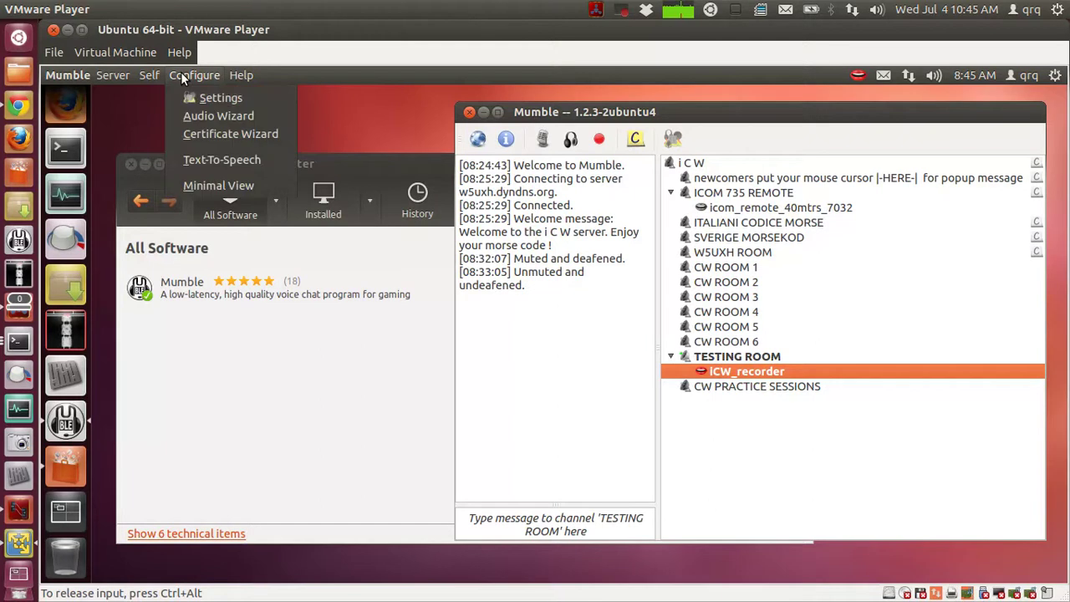
pyautogui.click(133, 96)
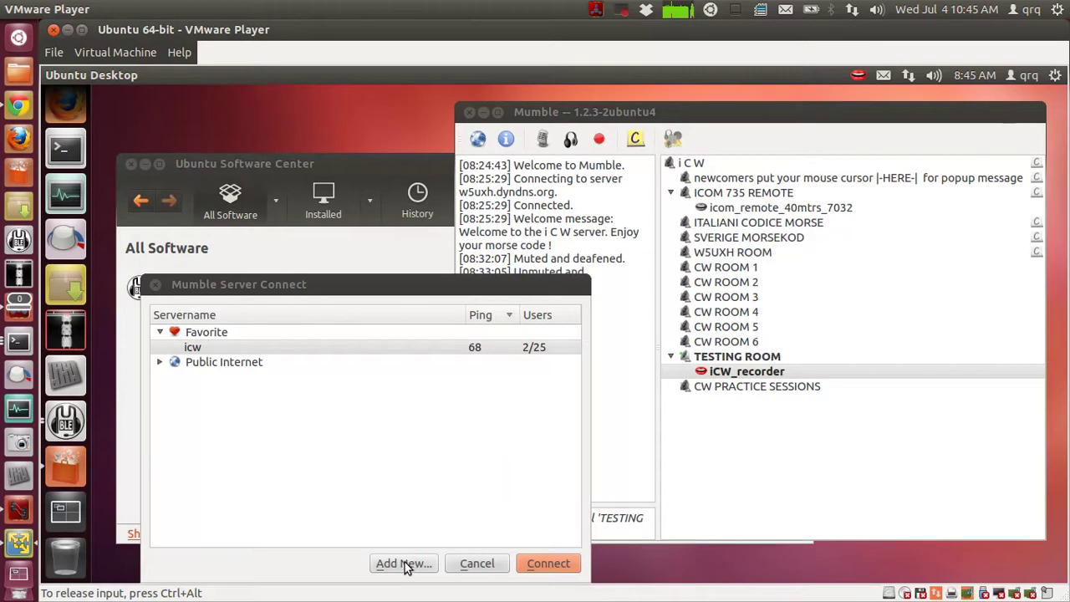
pyautogui.rightClick(198, 349)
pyautogui.click(211, 352)
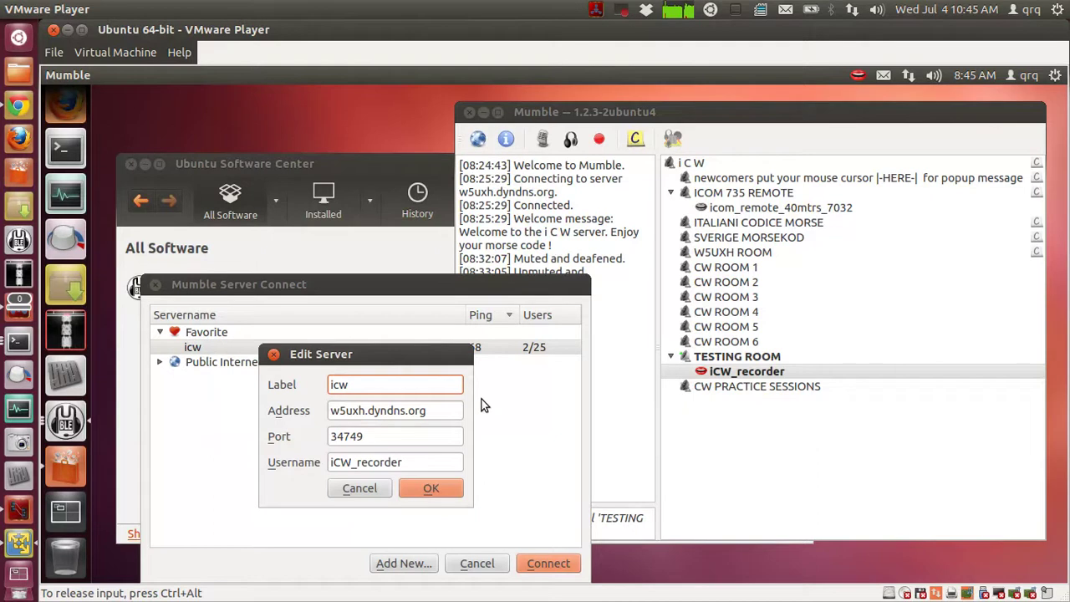
pyautogui.moveTo(425, 362); pyautogui.dragTo(413, 294)
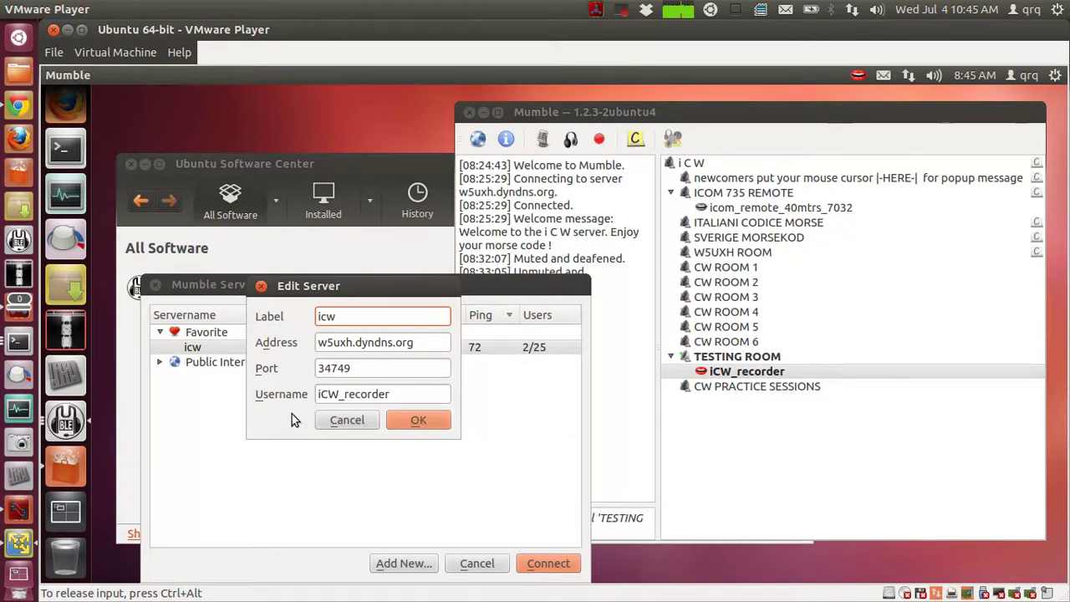
pyautogui.click(415, 423)
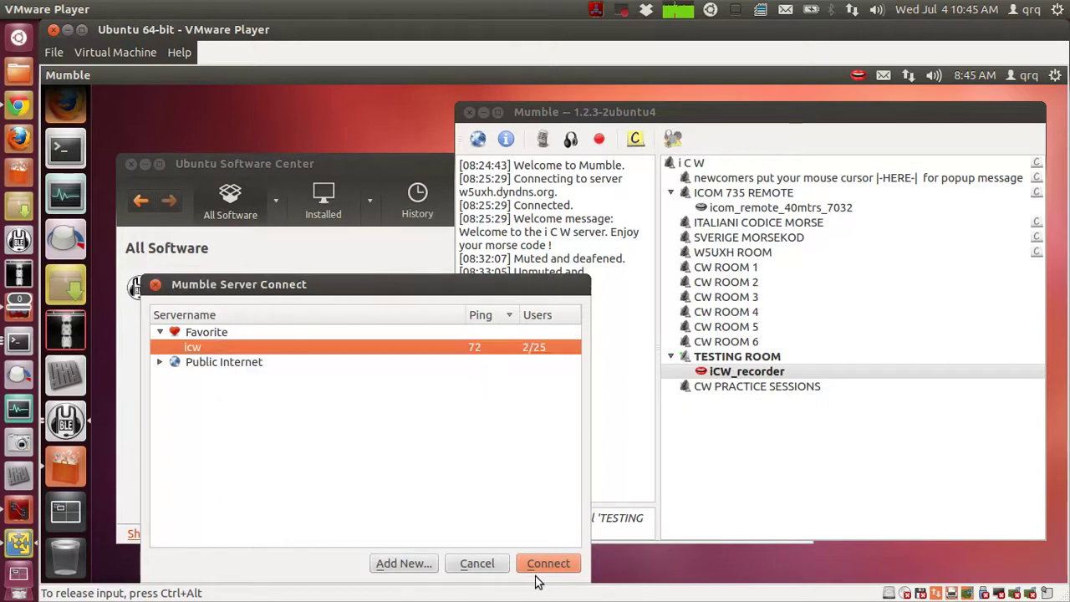
pyautogui.click(477, 562)
pyautogui.moveTo(730, 375); pyautogui.dragTo(711, 163)
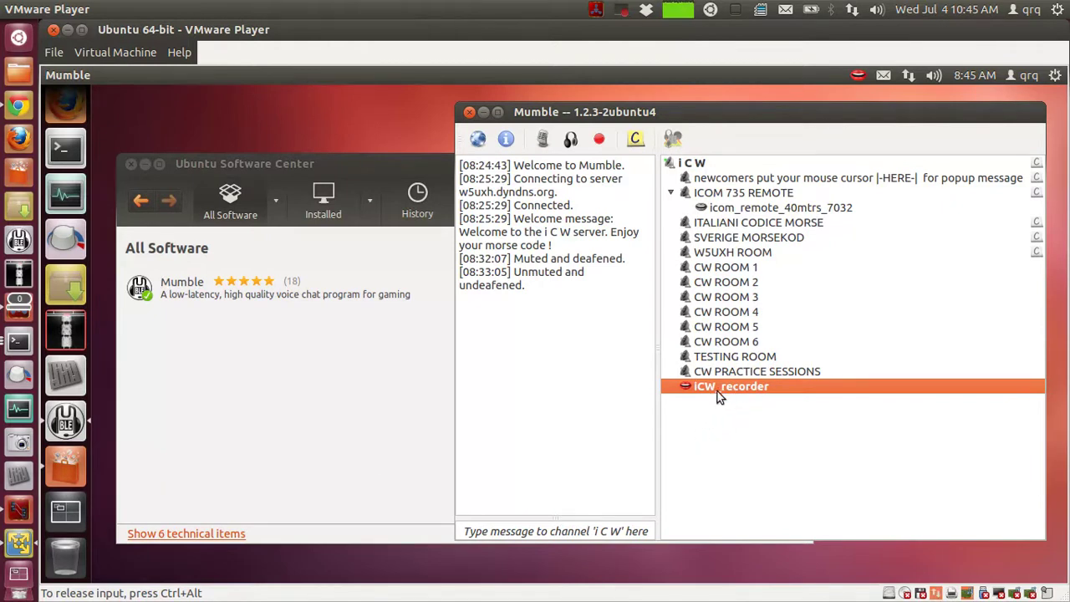
pyautogui.moveTo(720, 393); pyautogui.dragTo(743, 356)
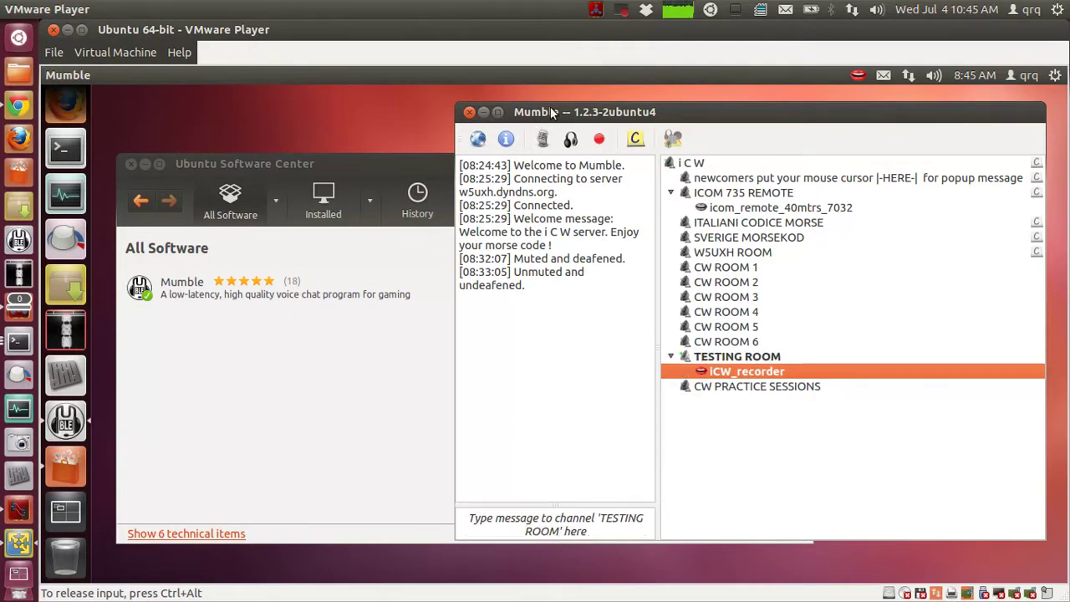
# - Open Mumble's Settings and keep PulseAudio as the system for both audio input and output
pyautogui.moveTo(244, 75)
pyautogui.click(208, 75)
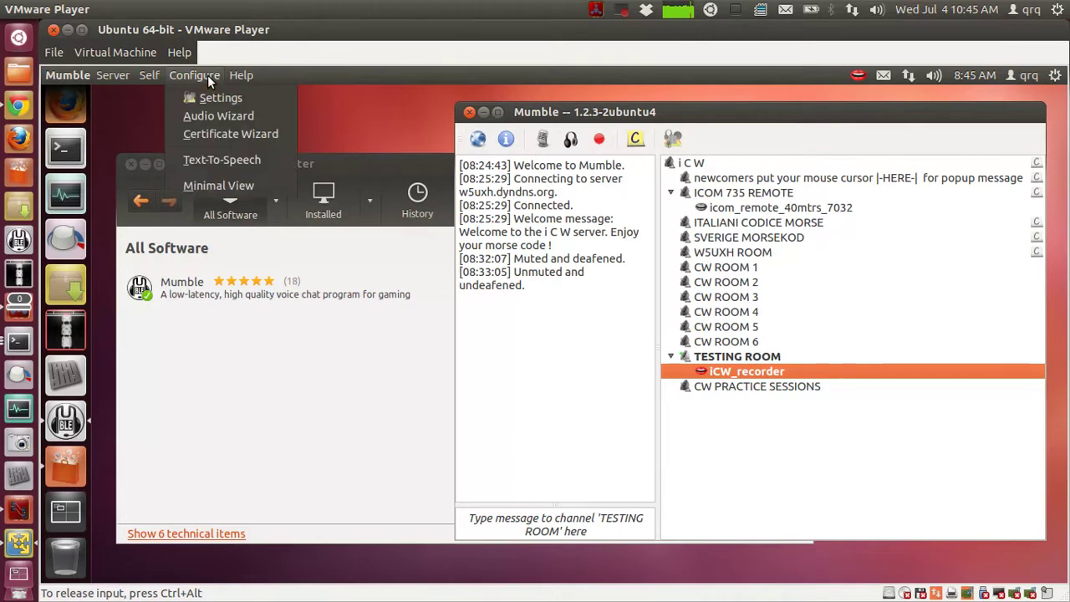
pyautogui.click(217, 97)
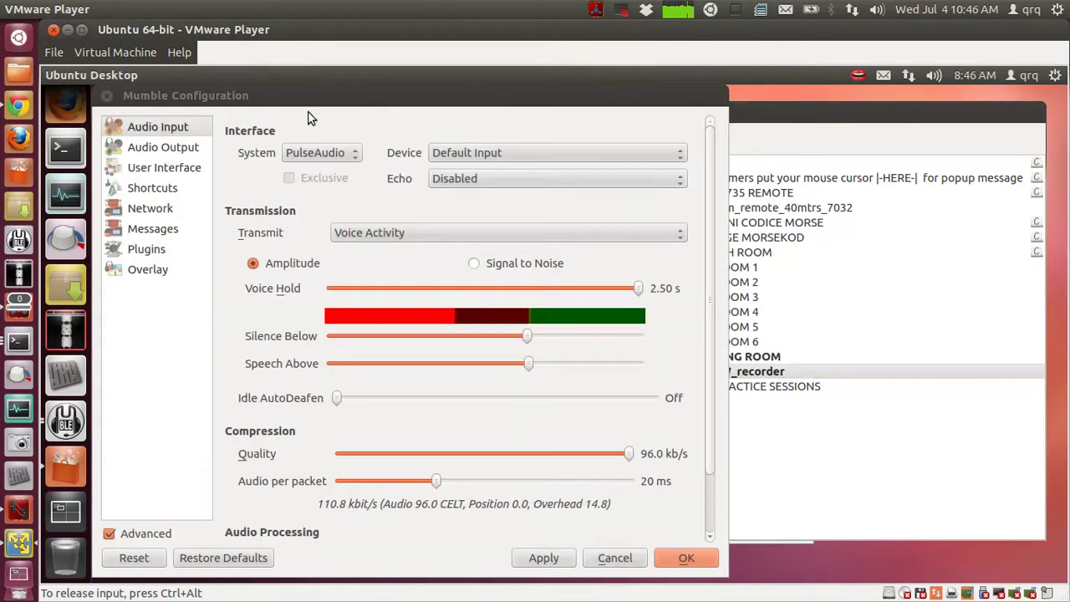
pyautogui.moveTo(336, 92); pyautogui.dragTo(400, 97)
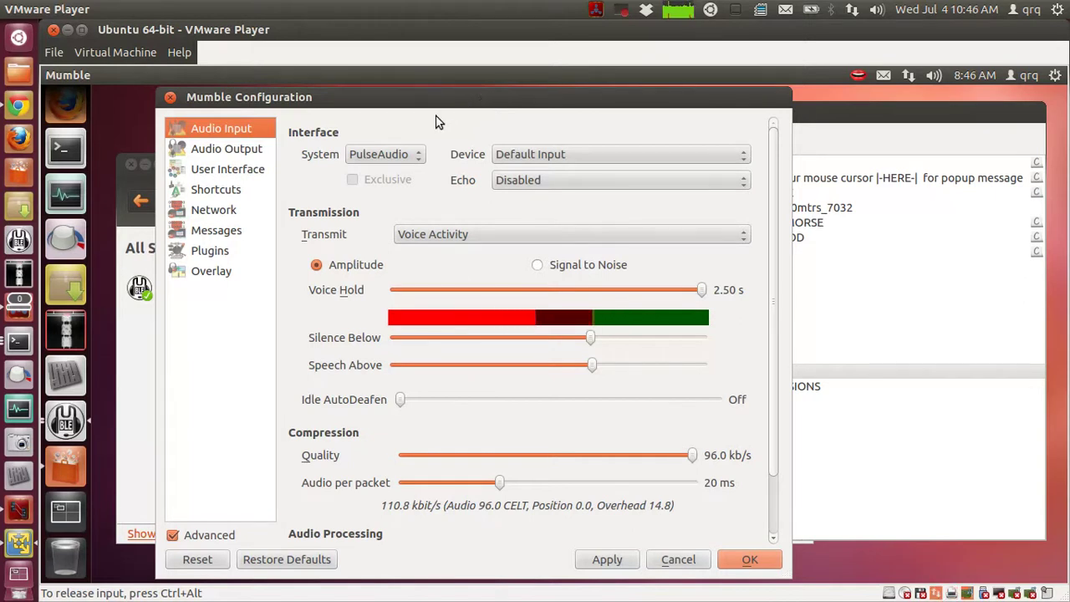
pyautogui.click(417, 155)
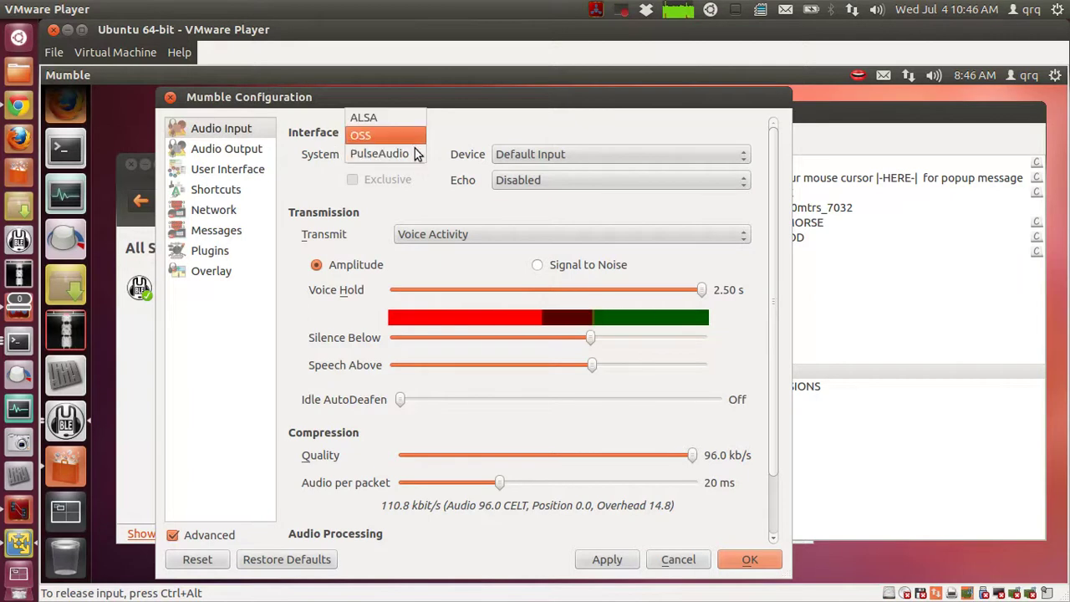
pyautogui.click(505, 140)
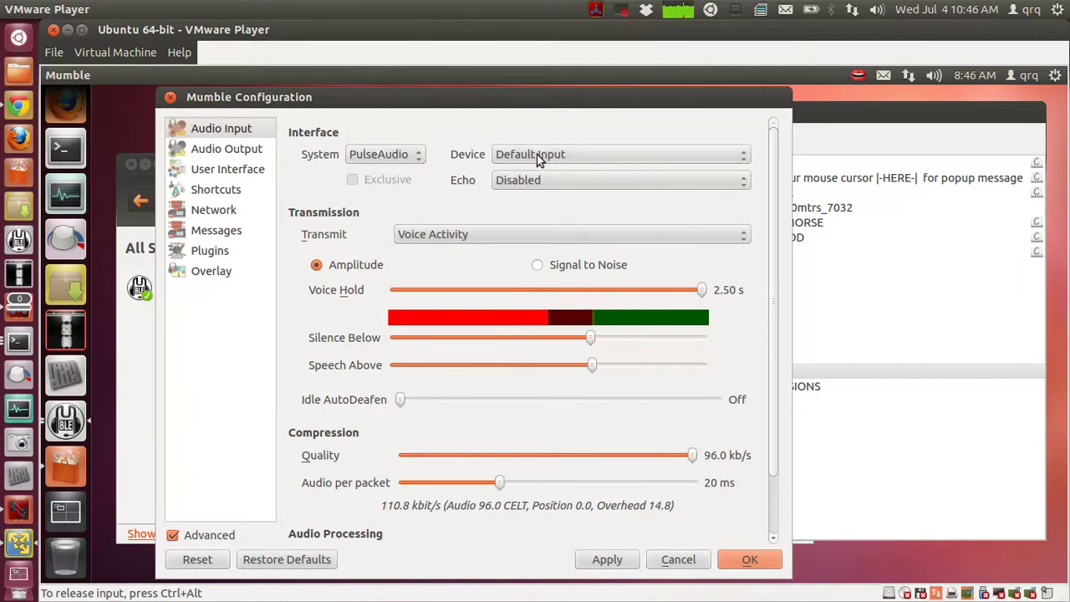
pyautogui.click(196, 150)
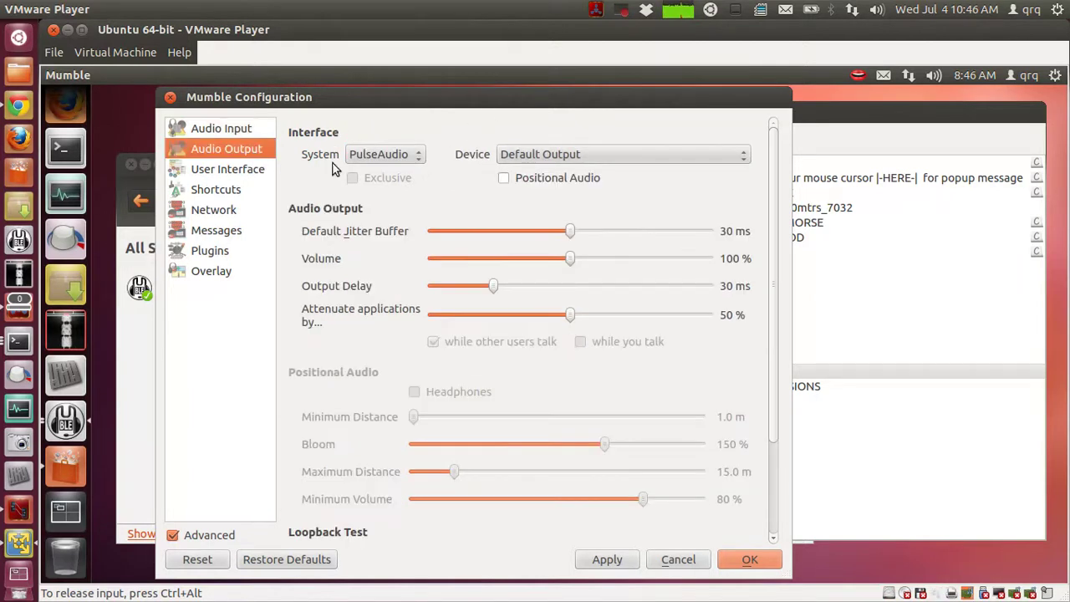
pyautogui.click(418, 154)
pyautogui.click(519, 125)
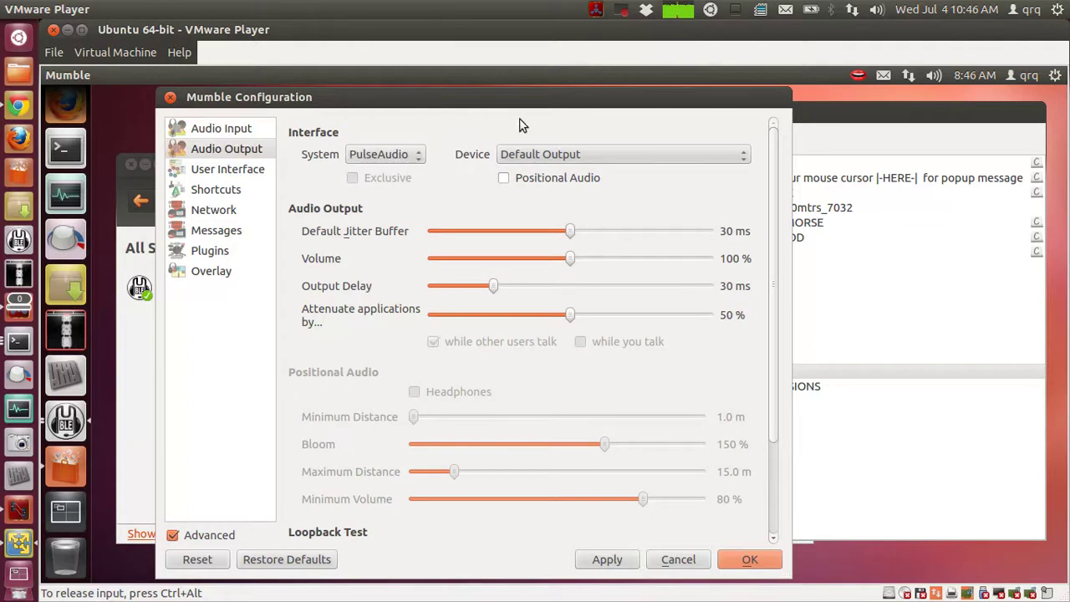
pyautogui.click(272, 129)
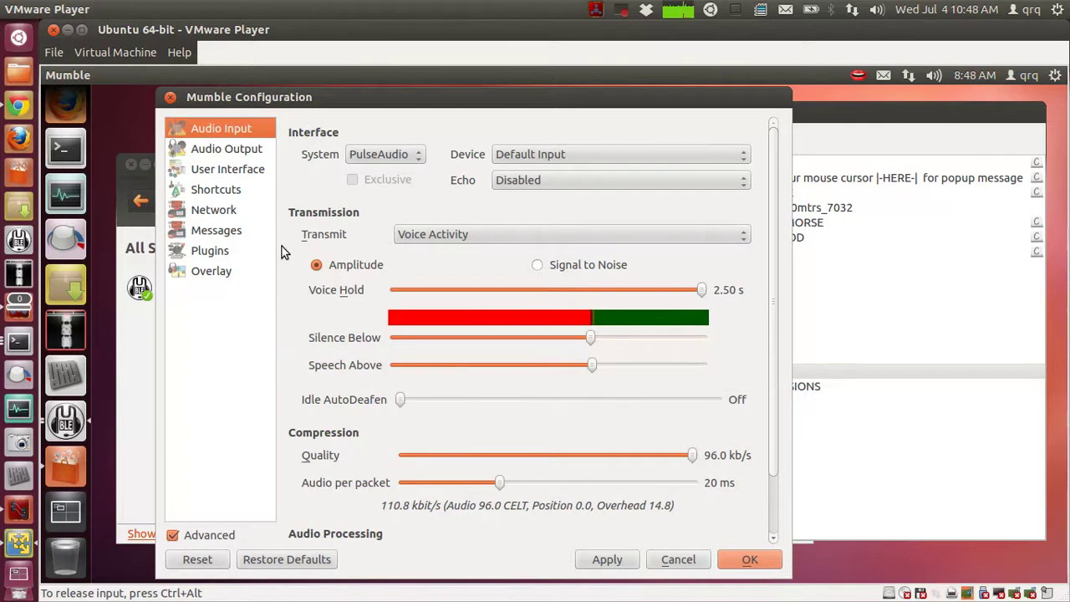
# - Try 10 ms and longer Audio per packet values, leaving the slider at 20 ms
pyautogui.scroll(-3, 286, 299)
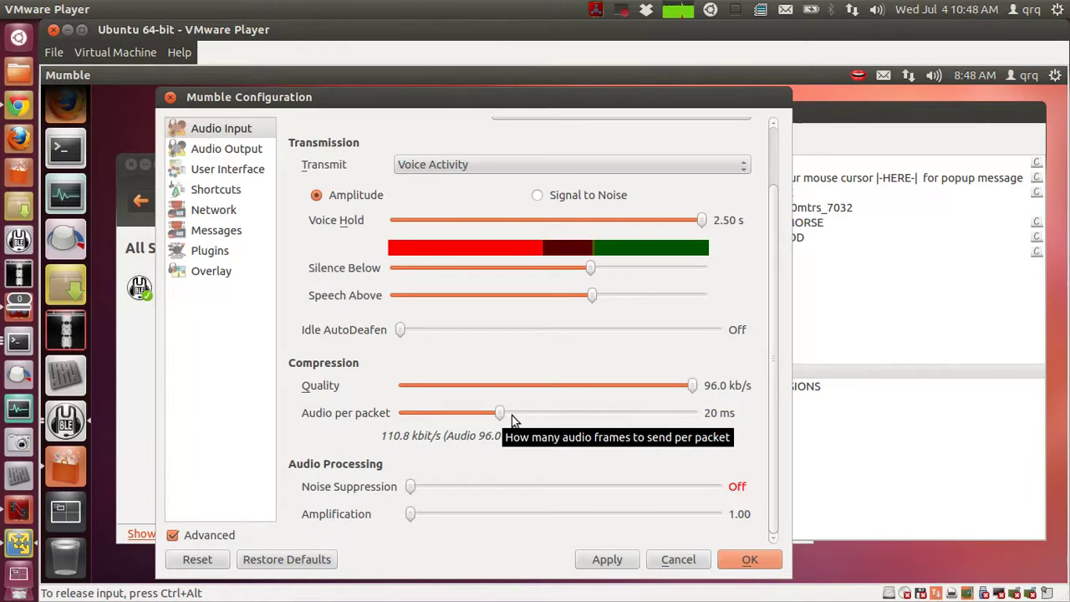
pyautogui.moveTo(500, 417); pyautogui.dragTo(358, 418)
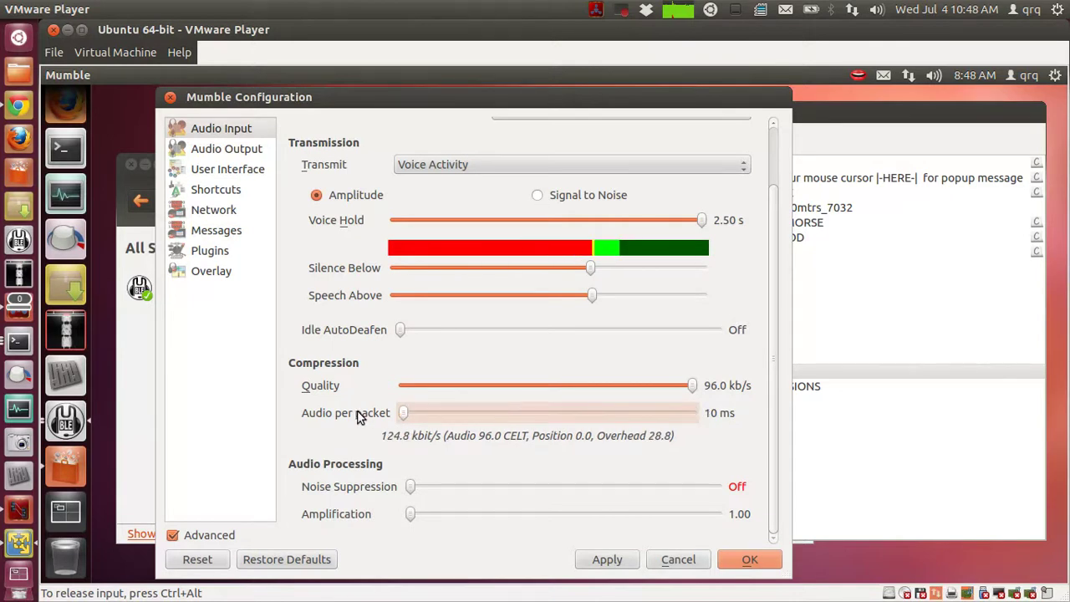
pyautogui.moveTo(358, 418); pyautogui.dragTo(478, 425)
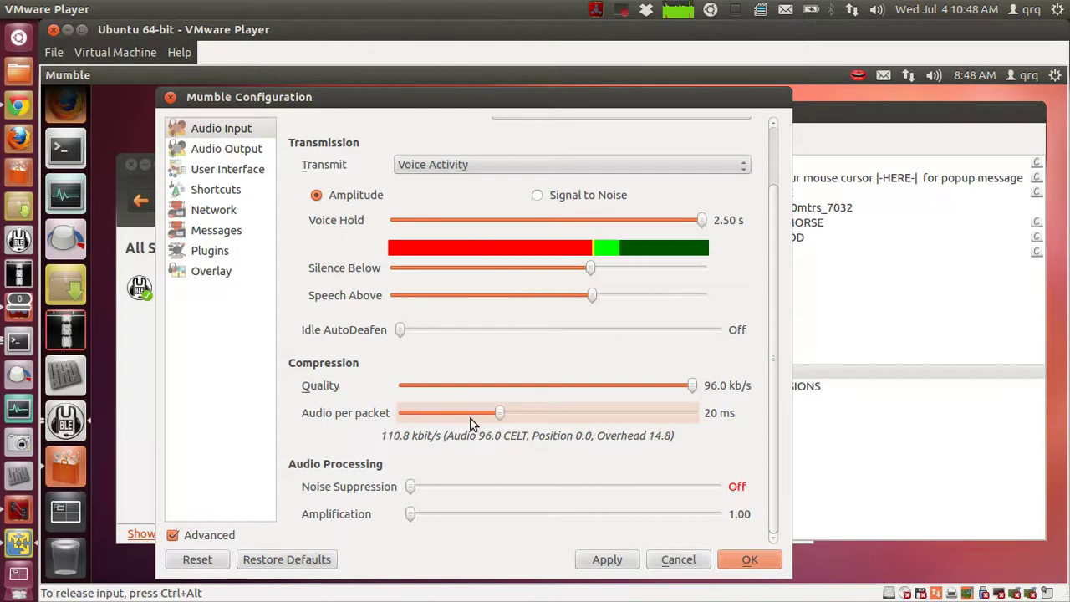
pyautogui.moveTo(442, 420); pyautogui.dragTo(501, 429)
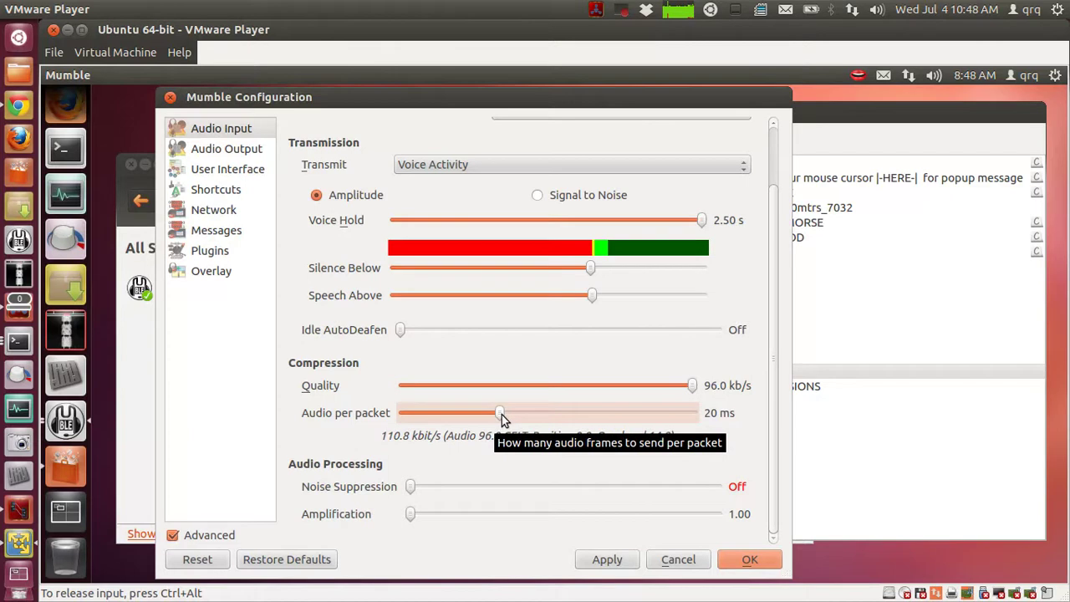
pyautogui.moveTo(501, 414); pyautogui.dragTo(522, 428)
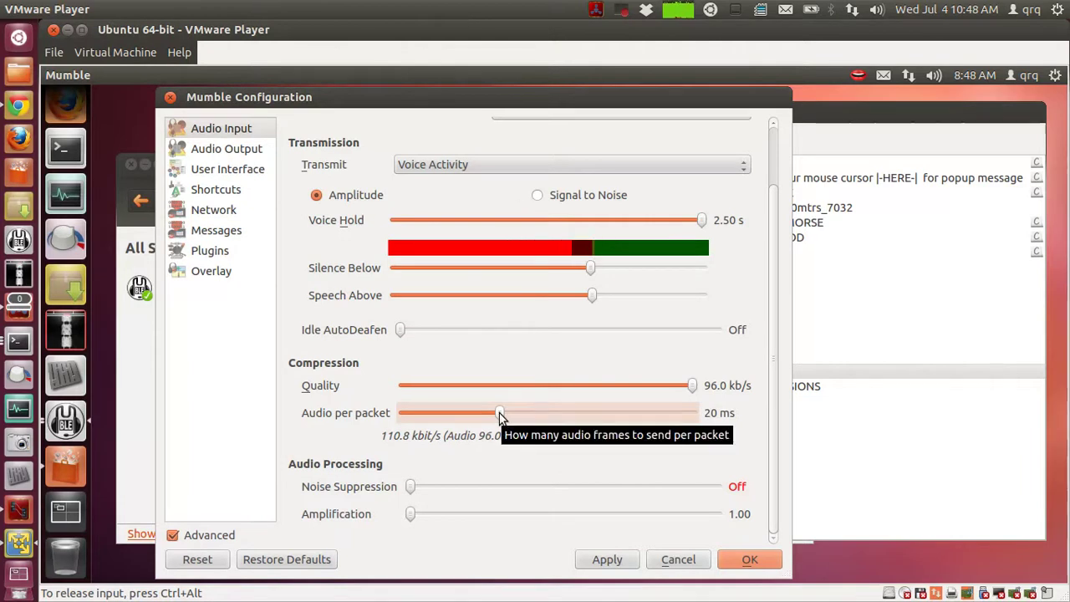
# - Set the Audio Output loopback test to None and apply it, then go back to Audio Input
pyautogui.click(258, 154)
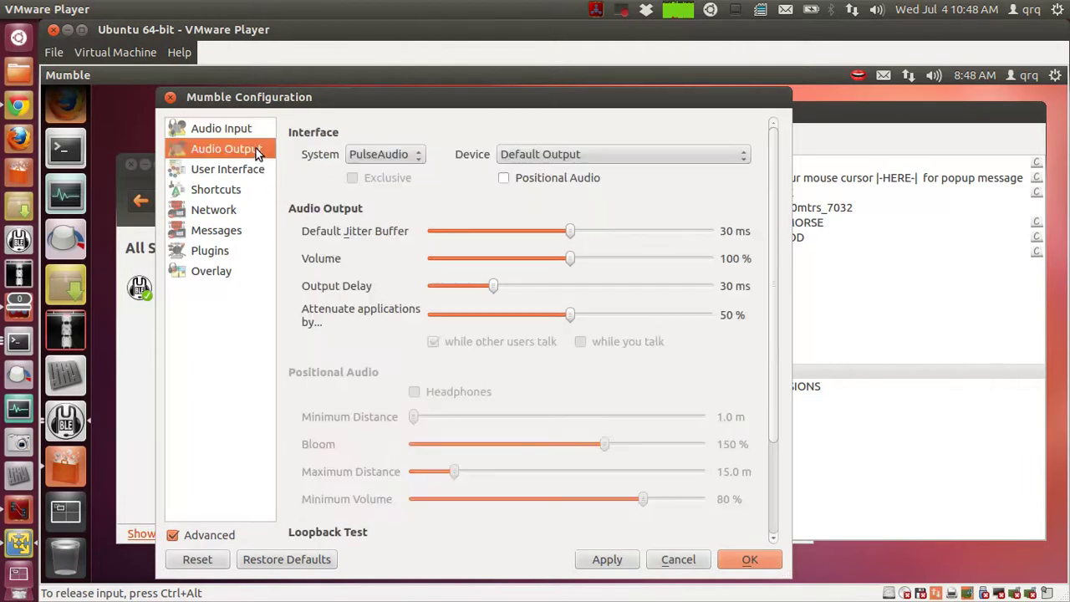
pyautogui.scroll(-4, 551, 461)
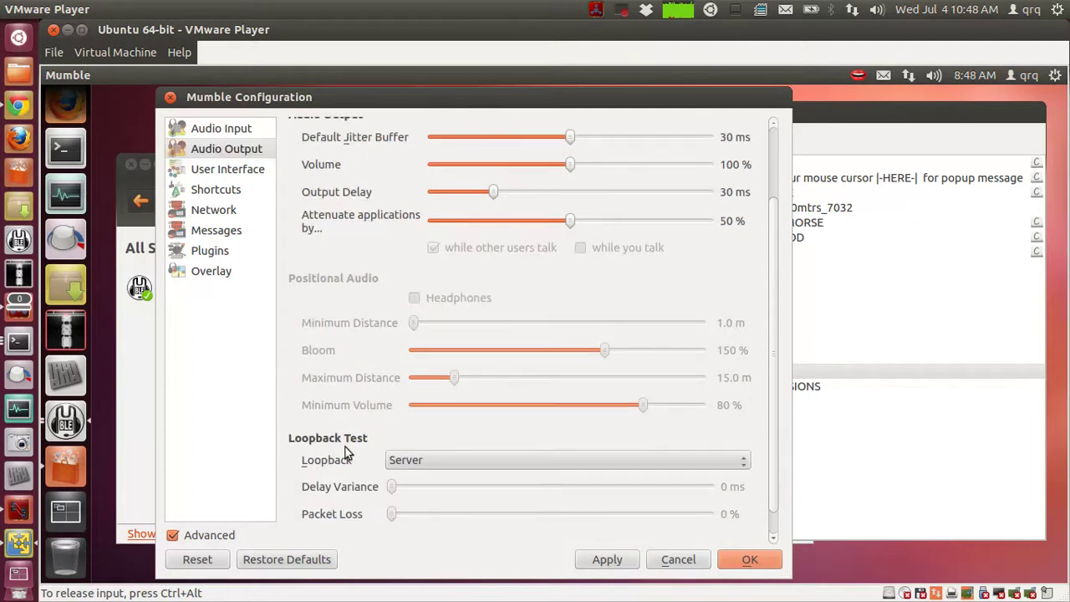
pyautogui.click(410, 465)
pyautogui.click(413, 418)
pyautogui.click(623, 563)
pyautogui.click(403, 465)
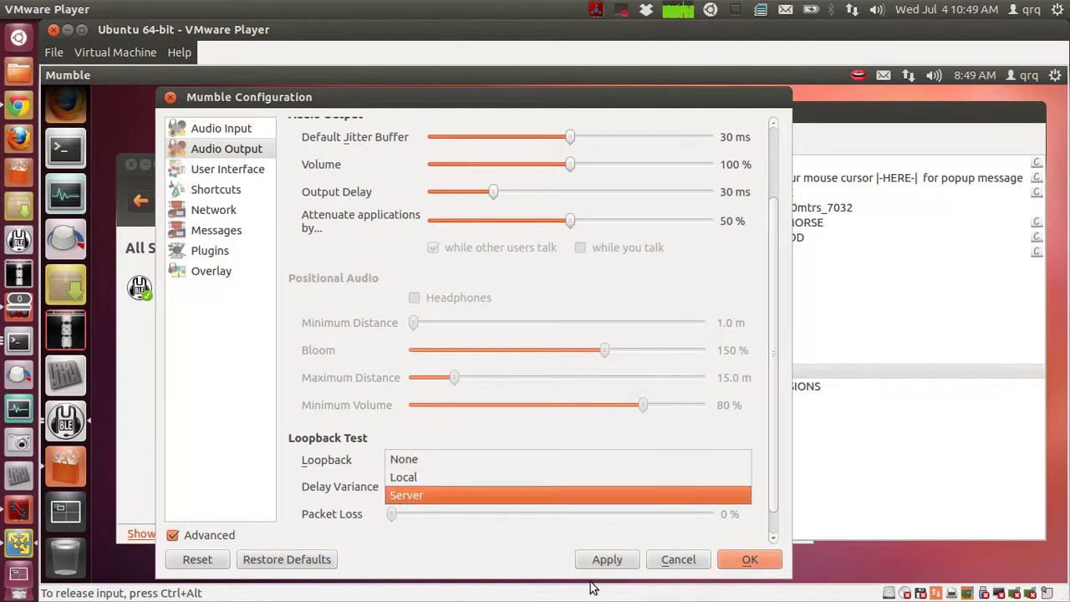
pyautogui.click(464, 552)
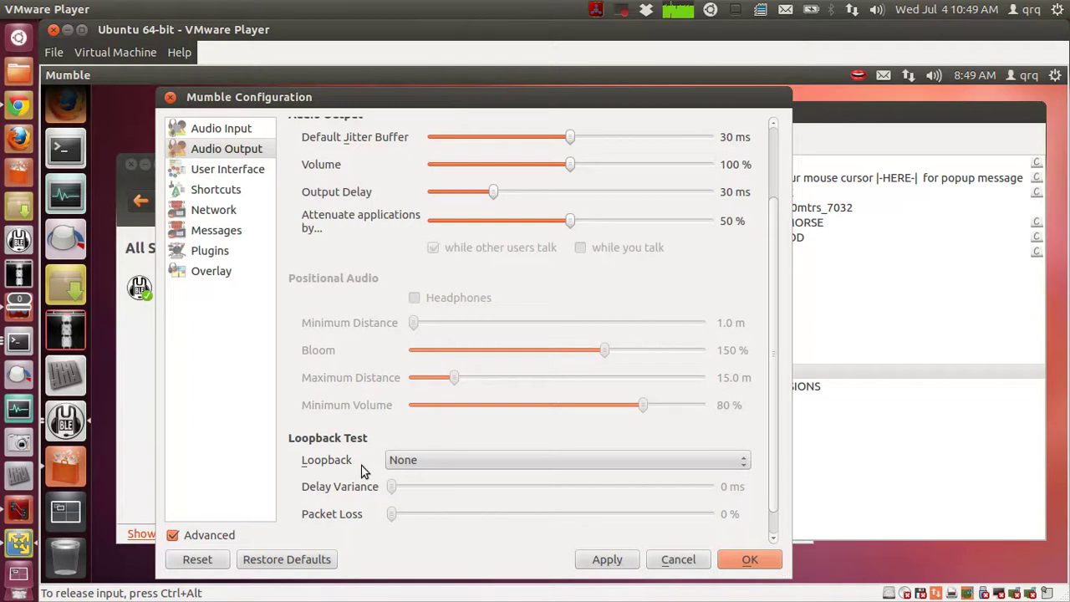
pyautogui.click(264, 129)
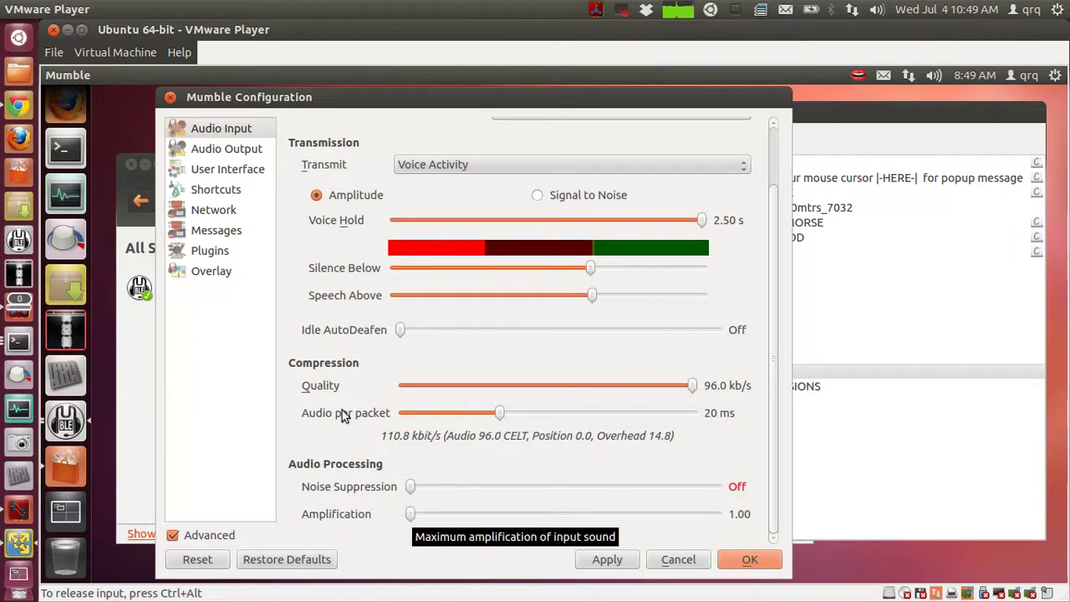
pyautogui.click(257, 151)
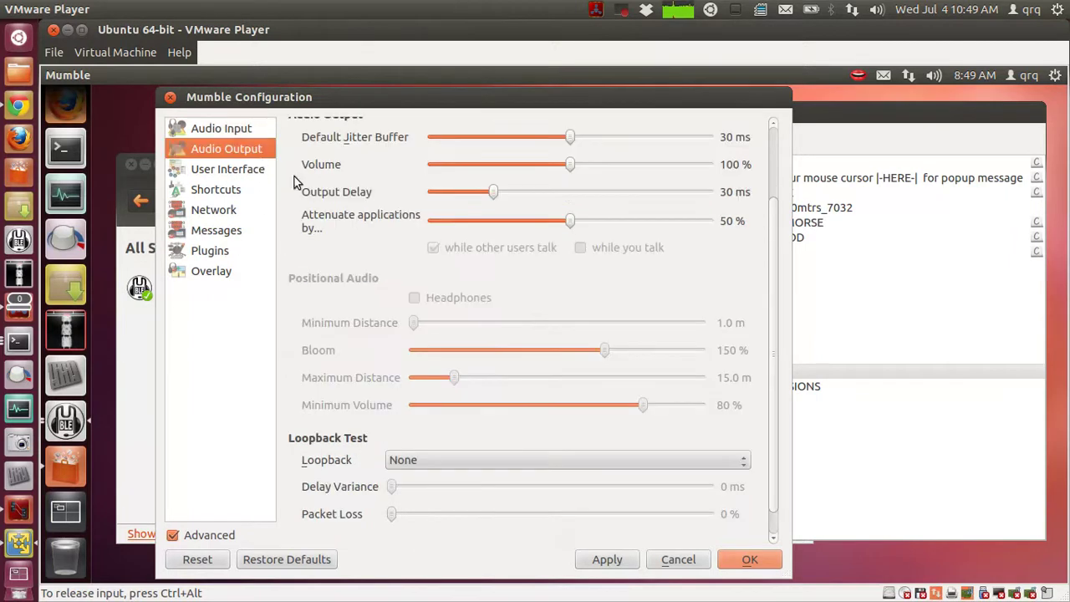
pyautogui.moveTo(772, 459); pyautogui.dragTo(790, 351)
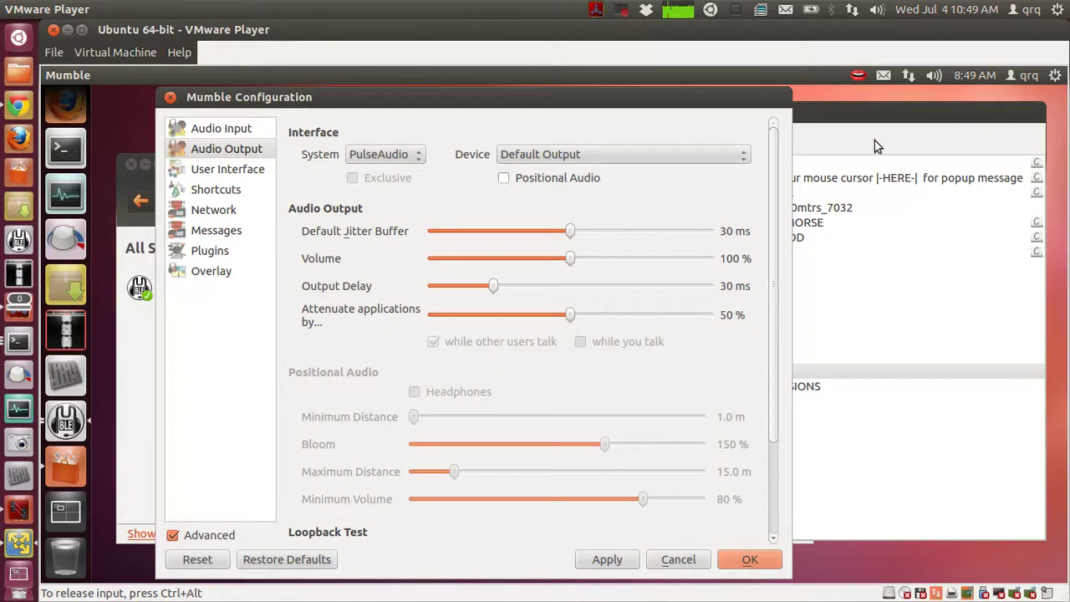
pyautogui.moveTo(726, 111); pyautogui.dragTo(677, 102)
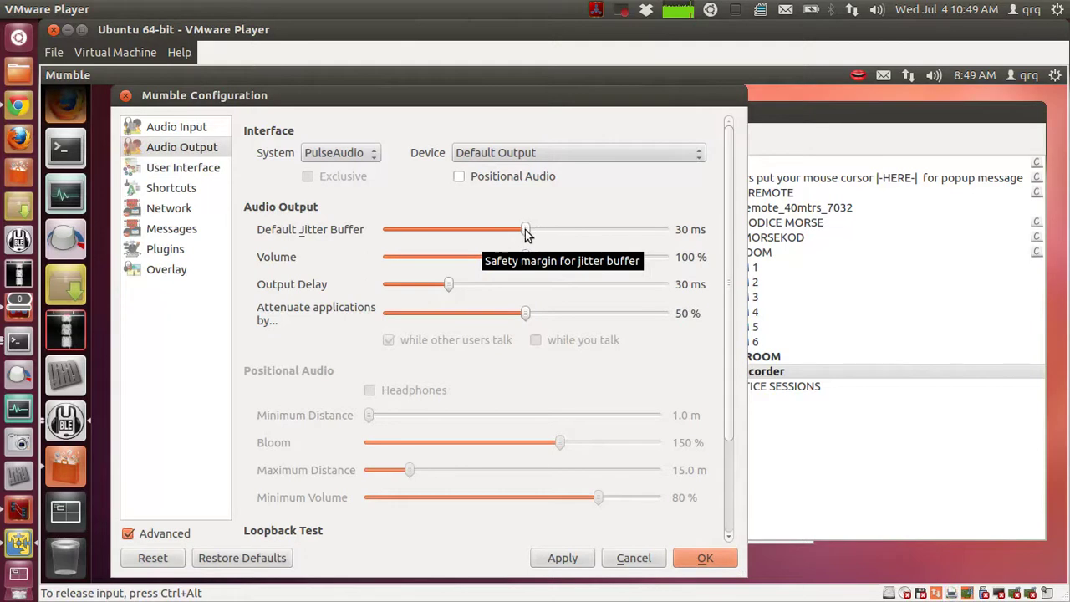
pyautogui.moveTo(525, 233); pyautogui.dragTo(549, 236)
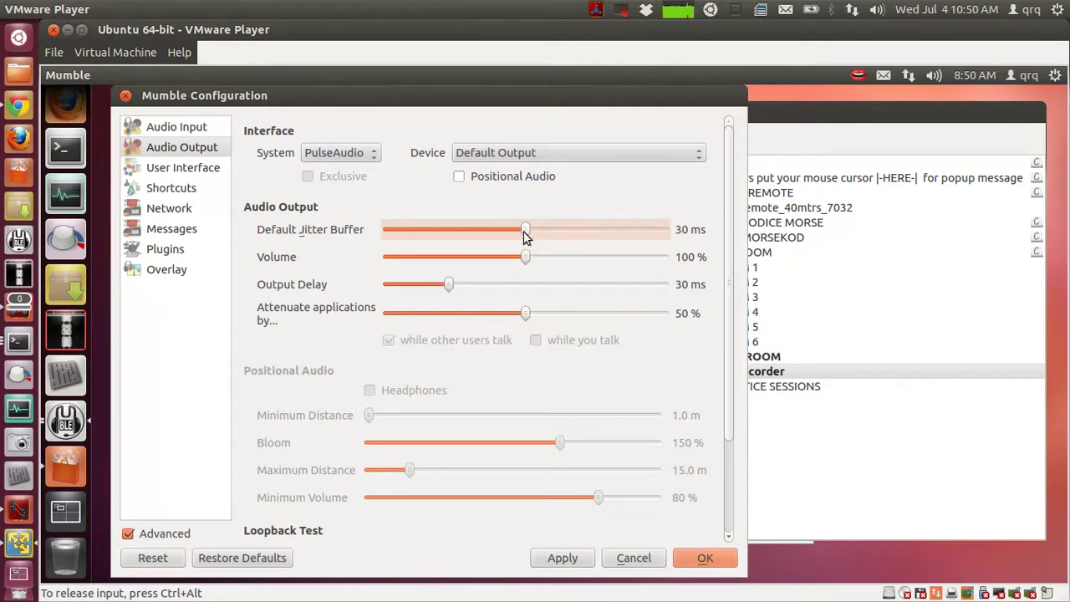
pyautogui.moveTo(502, 234); pyautogui.dragTo(350, 233)
pyautogui.moveTo(416, 221); pyautogui.dragTo(530, 231)
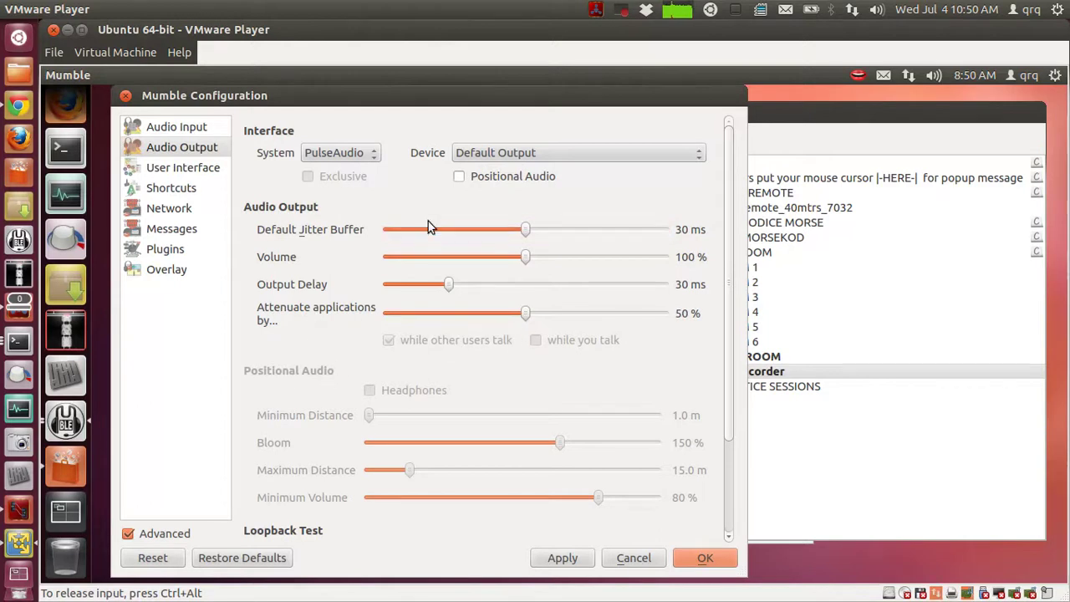
pyautogui.scroll(-3, 710, 394)
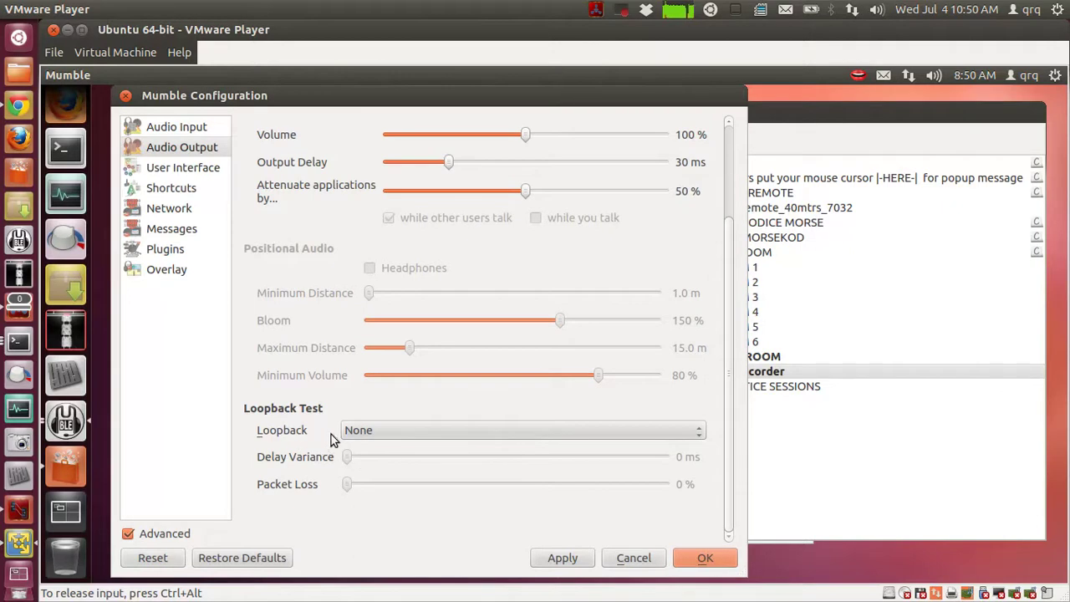
# - Choose Server as the loopback test mode, then launch the ALSA sound mixer
pyautogui.click(368, 432)
pyautogui.click(369, 465)
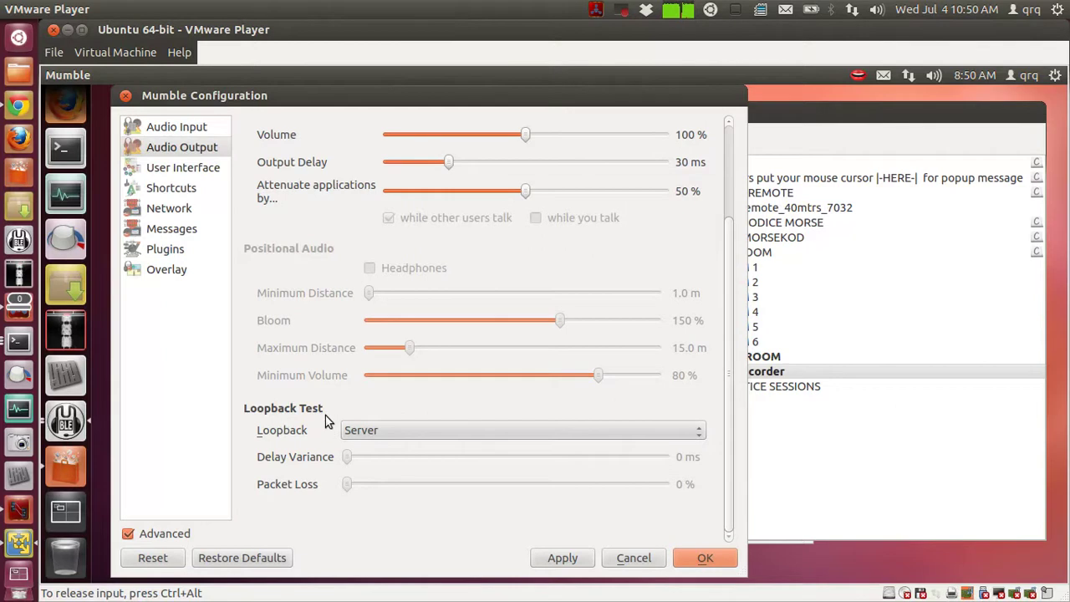
pyautogui.click(69, 378)
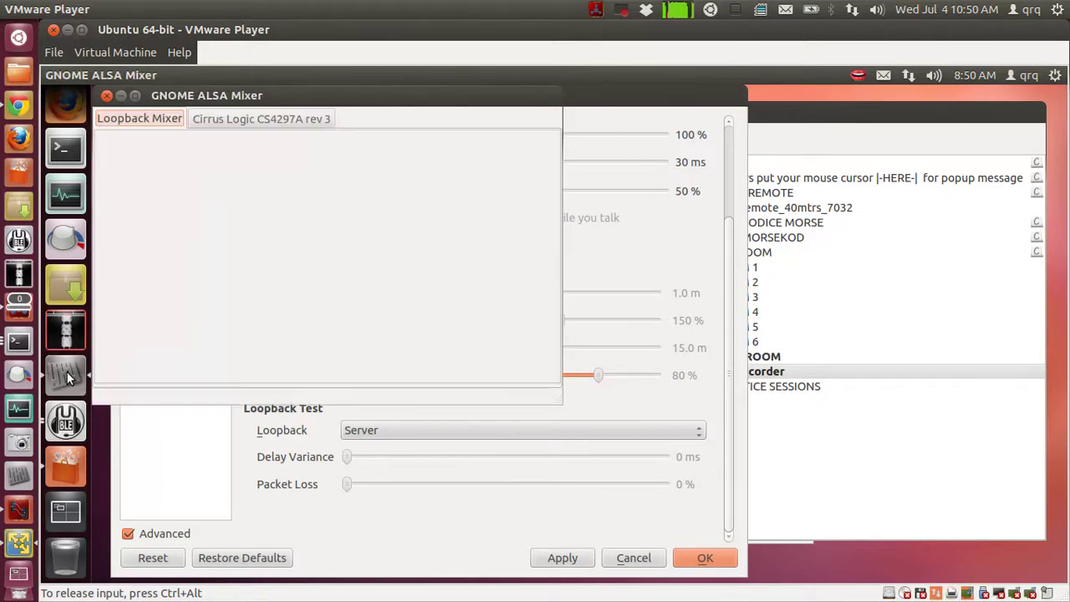
# - Show the Cirrus Logic CS4297A rev 3 channel levels, then return to Mumble's settings
pyautogui.click(309, 118)
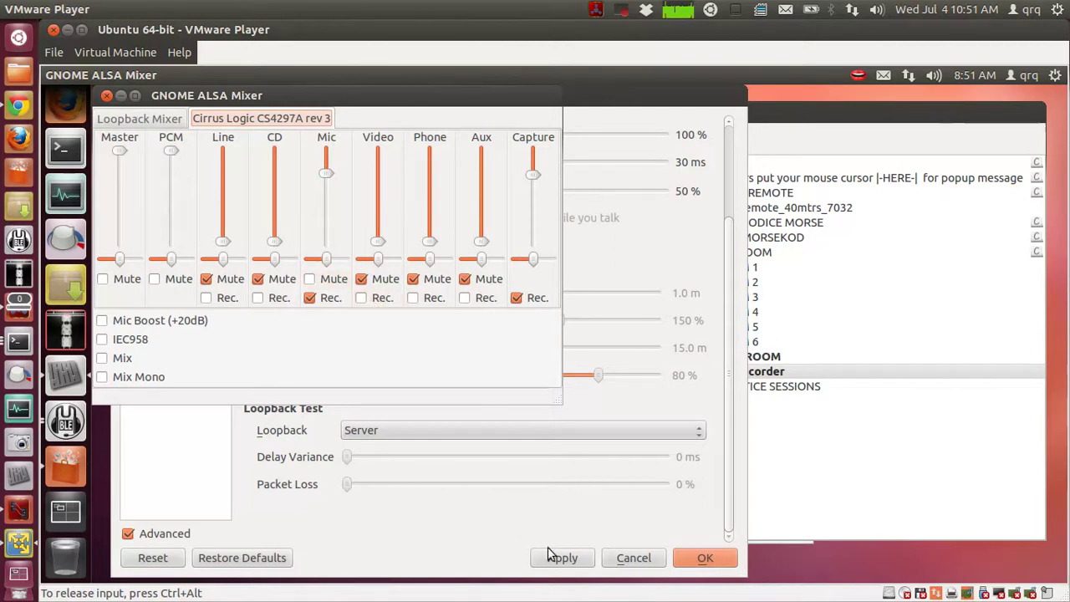
pyautogui.click(487, 512)
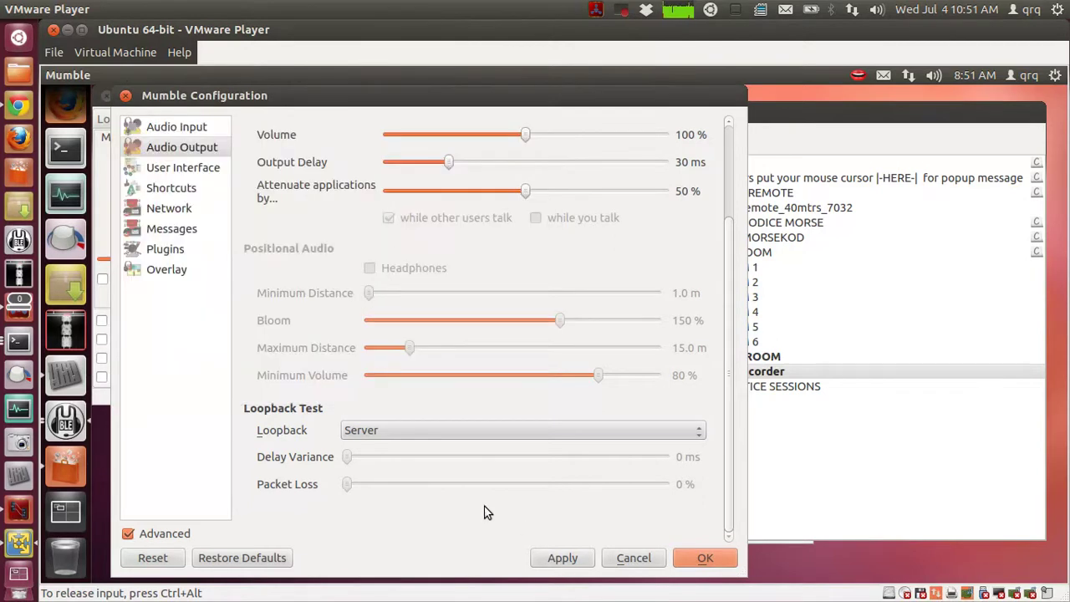
# - Apply the Server loopback, then switch the loopback test back to None and apply
pyautogui.click(558, 560)
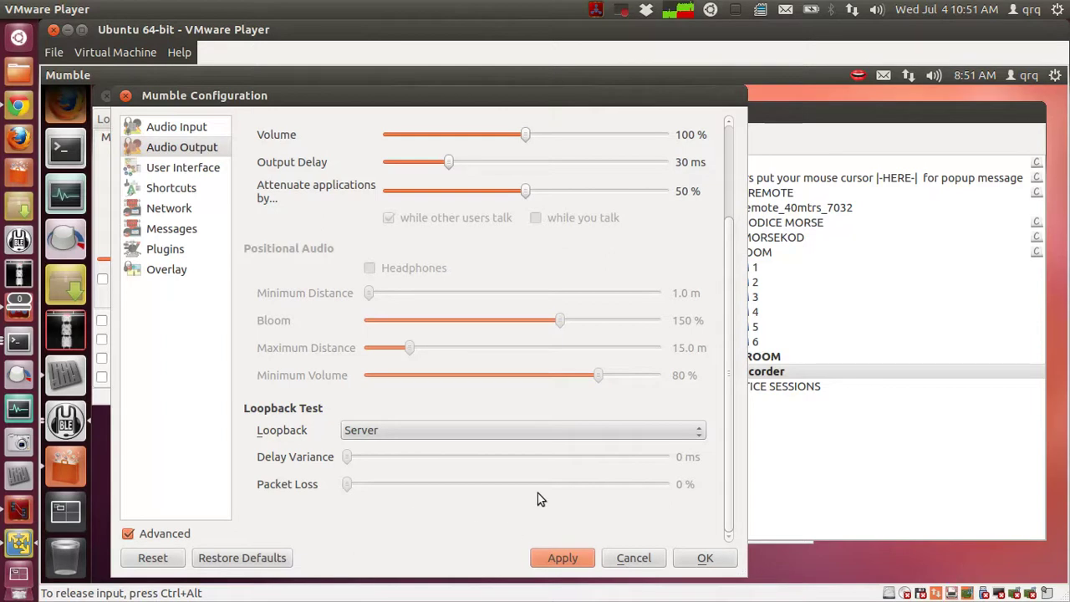
pyautogui.click(500, 432)
pyautogui.click(497, 396)
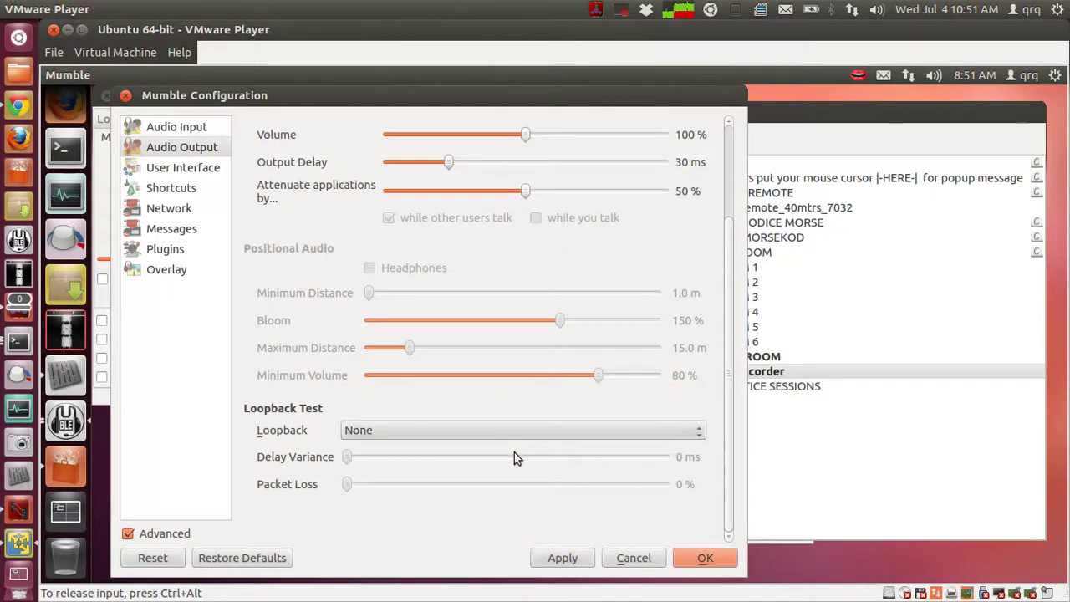
pyautogui.click(583, 559)
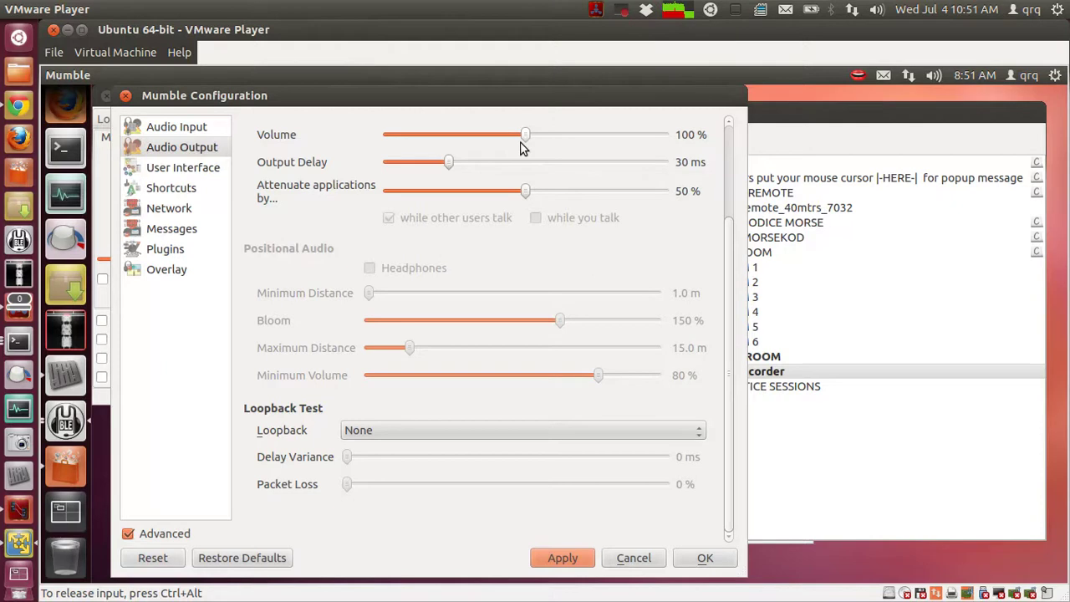
# - Lower Output Delay and Default Jitter Buffer to 10 ms and apply them
pyautogui.moveTo(449, 163); pyautogui.dragTo(330, 164)
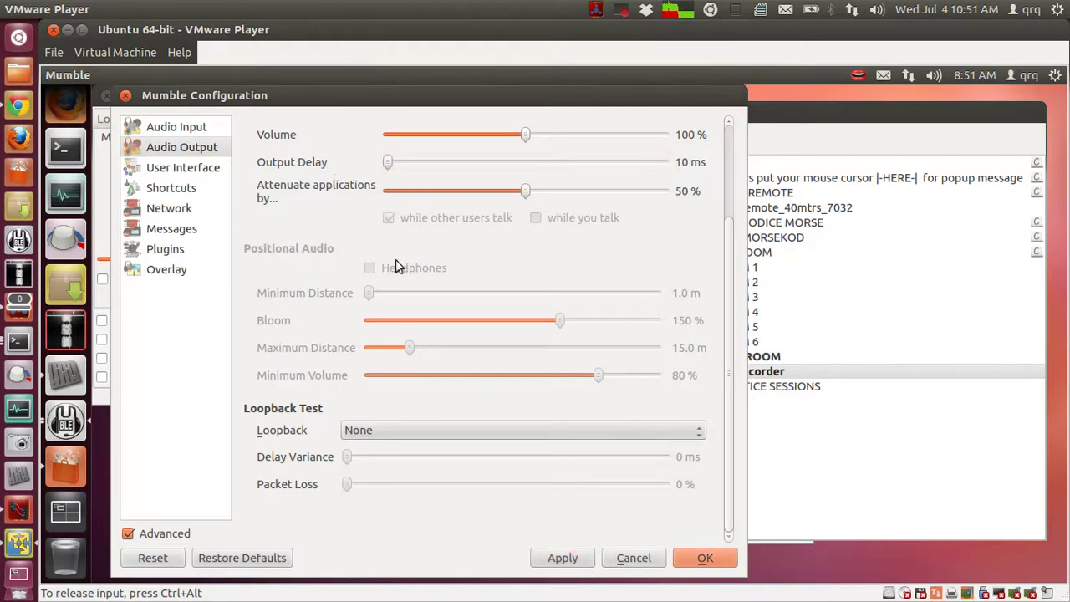
pyautogui.moveTo(729, 272); pyautogui.dragTo(729, 165)
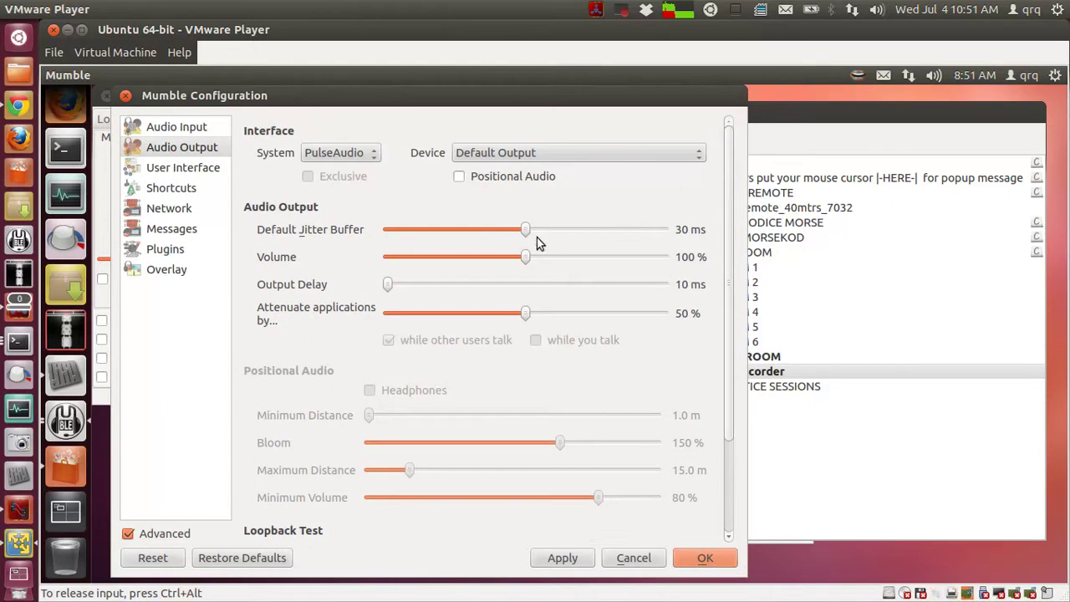
pyautogui.moveTo(525, 229); pyautogui.dragTo(387, 231)
pyautogui.click(559, 559)
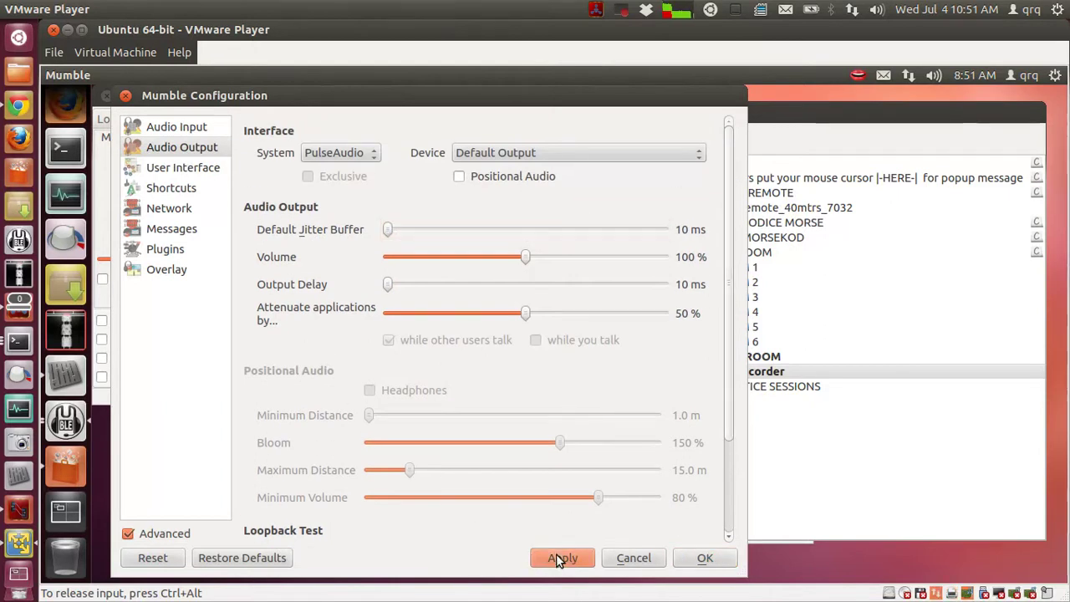
pyautogui.click(200, 128)
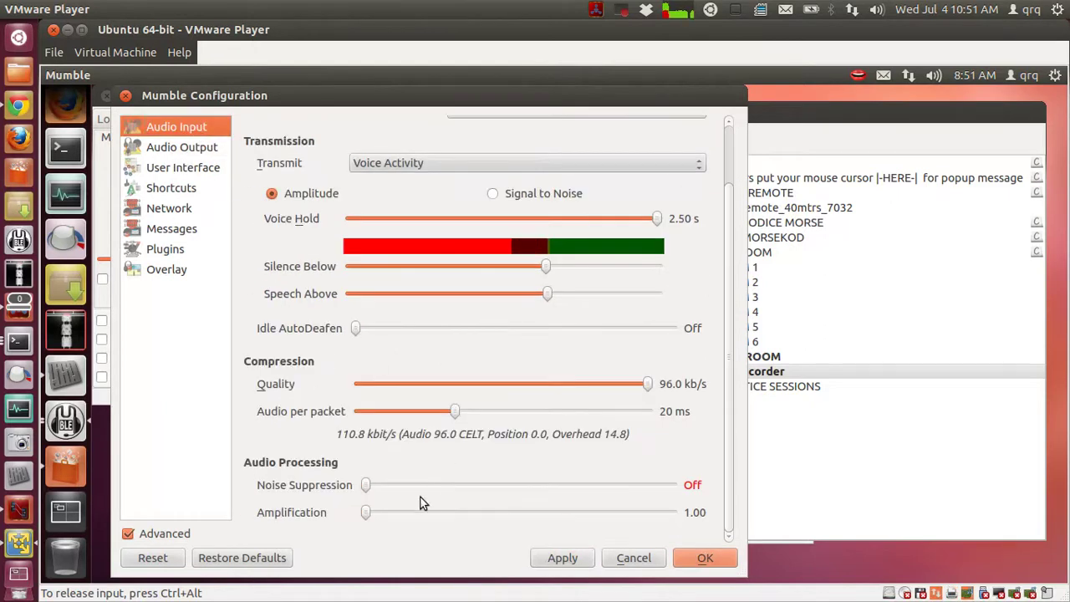
# - Set Audio per packet to 10 ms and apply, then apply Server as the loopback mode
pyautogui.moveTo(454, 411); pyautogui.dragTo(358, 411)
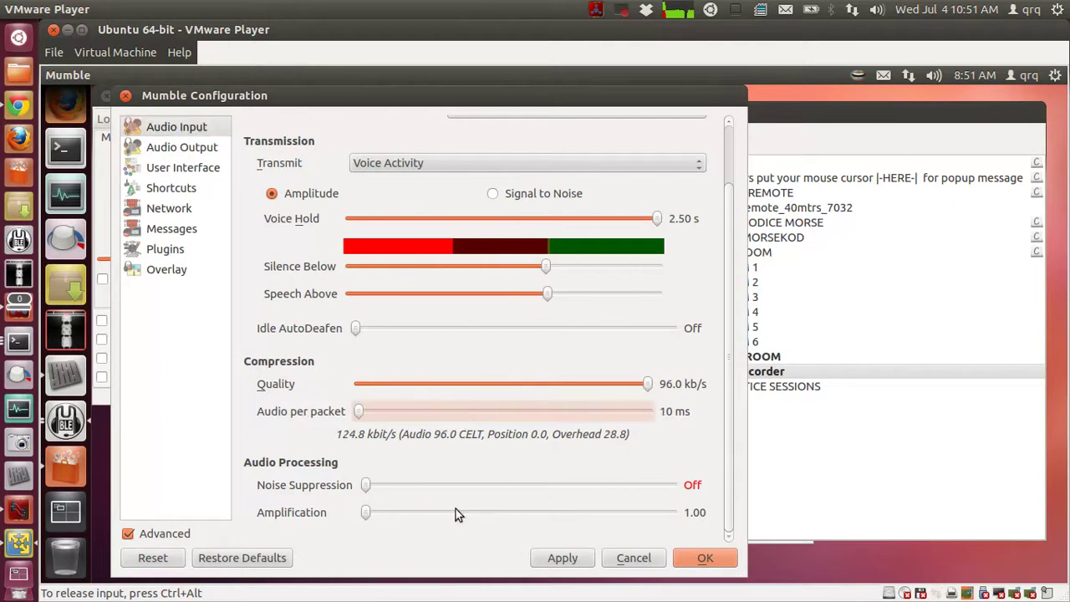
pyautogui.click(558, 555)
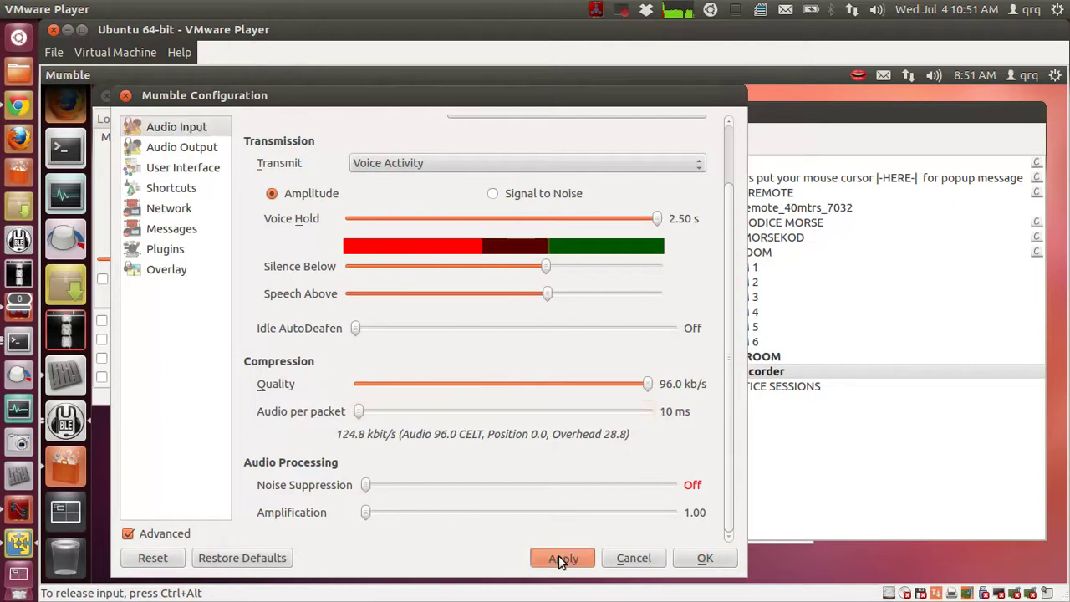
pyautogui.click(215, 148)
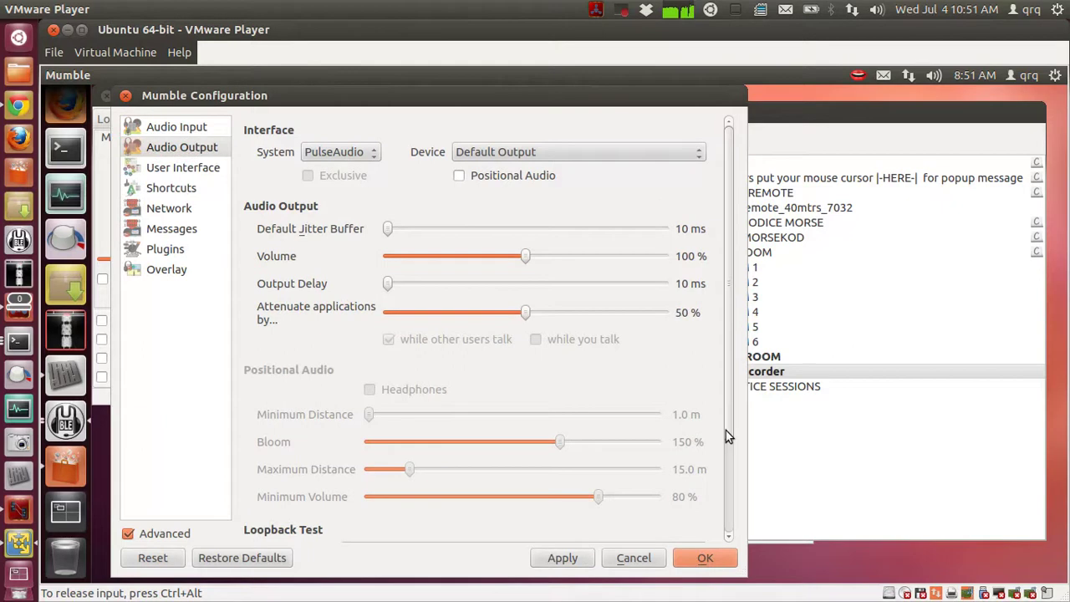
pyautogui.scroll(-3, 728, 375)
pyautogui.click(407, 433)
pyautogui.click(399, 469)
pyautogui.click(574, 560)
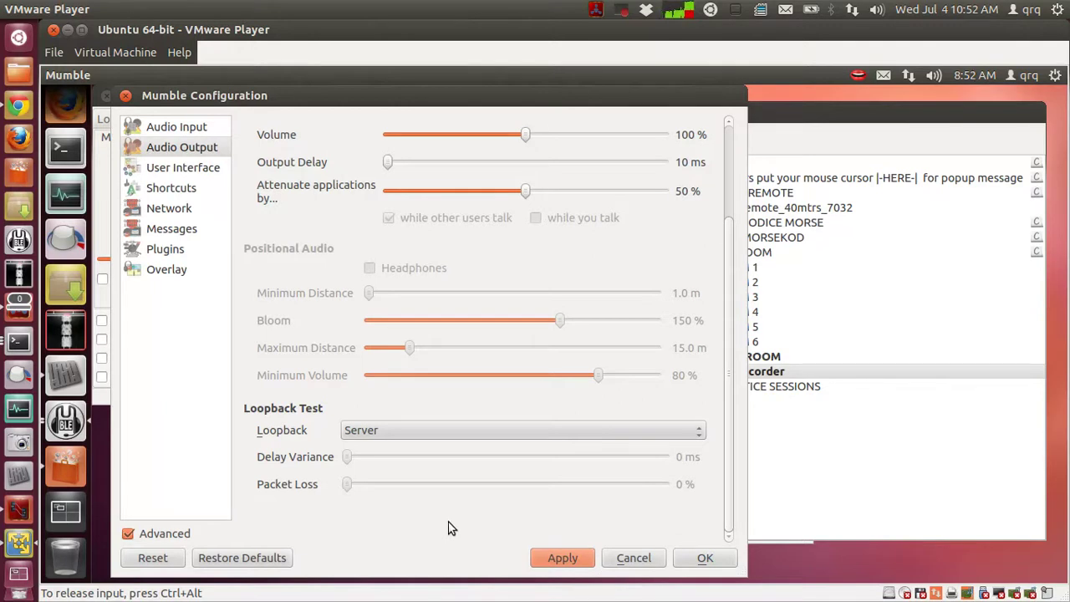
# - Return loopback to None, apply, save the settings with OK, and close the ALSA mixer
pyautogui.click(516, 432)
pyautogui.click(513, 399)
pyautogui.click(560, 557)
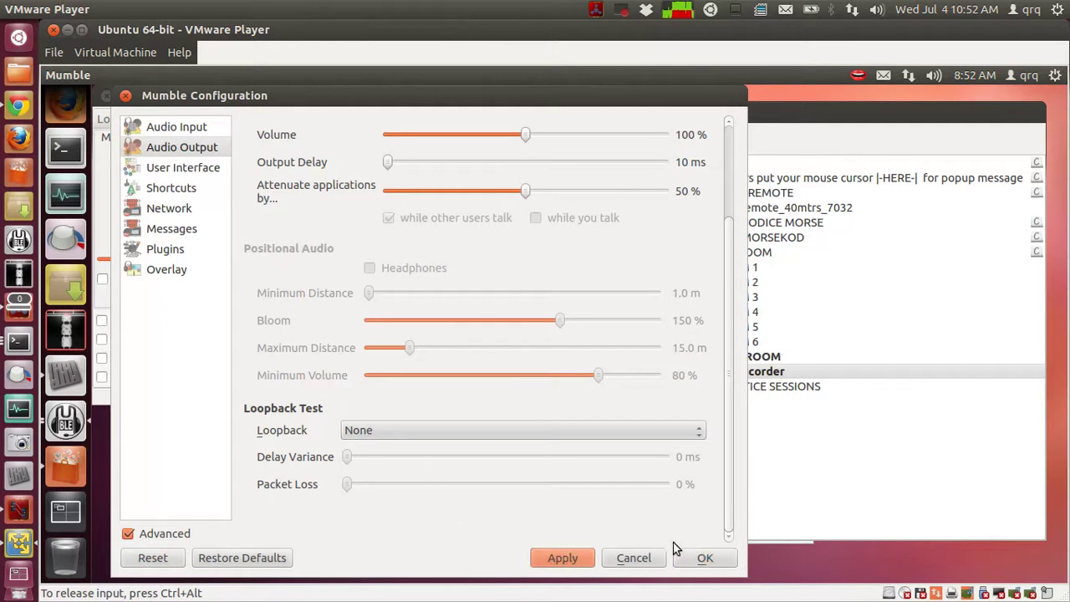
pyautogui.click(707, 559)
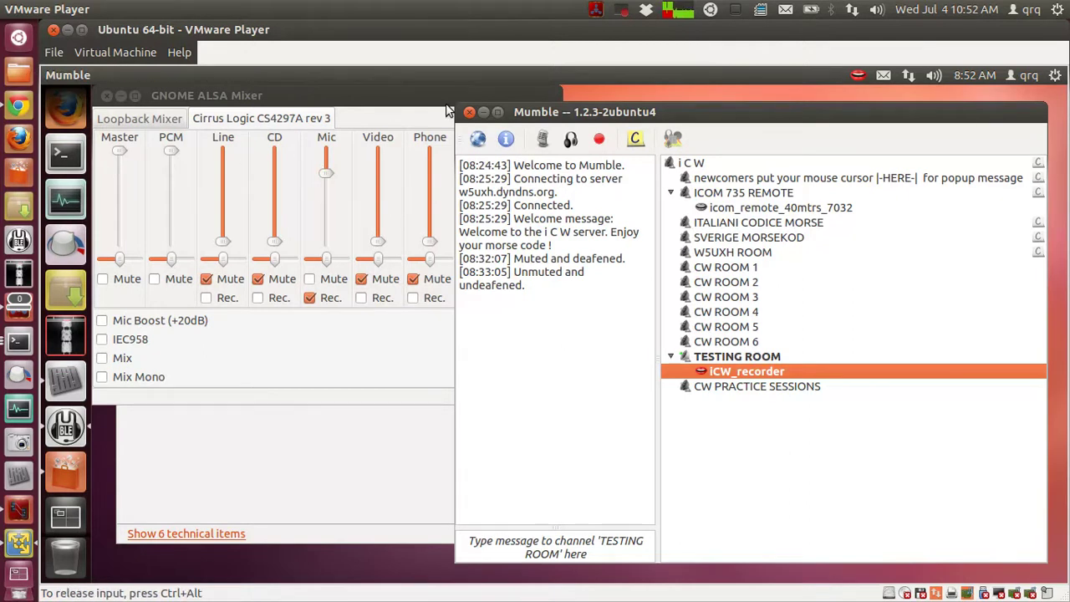
pyautogui.click(408, 335)
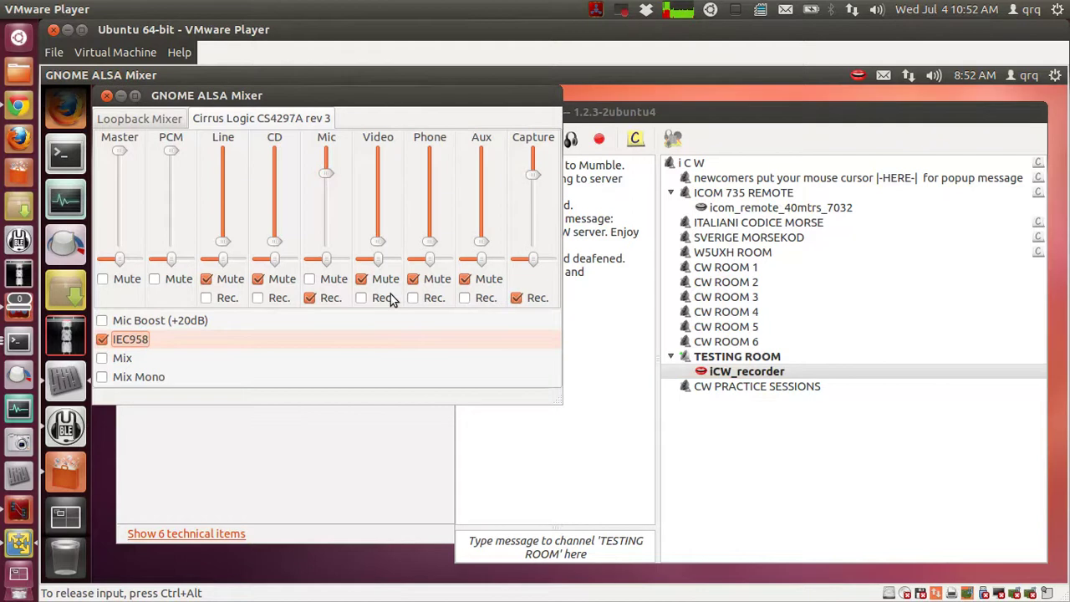
pyautogui.click(107, 97)
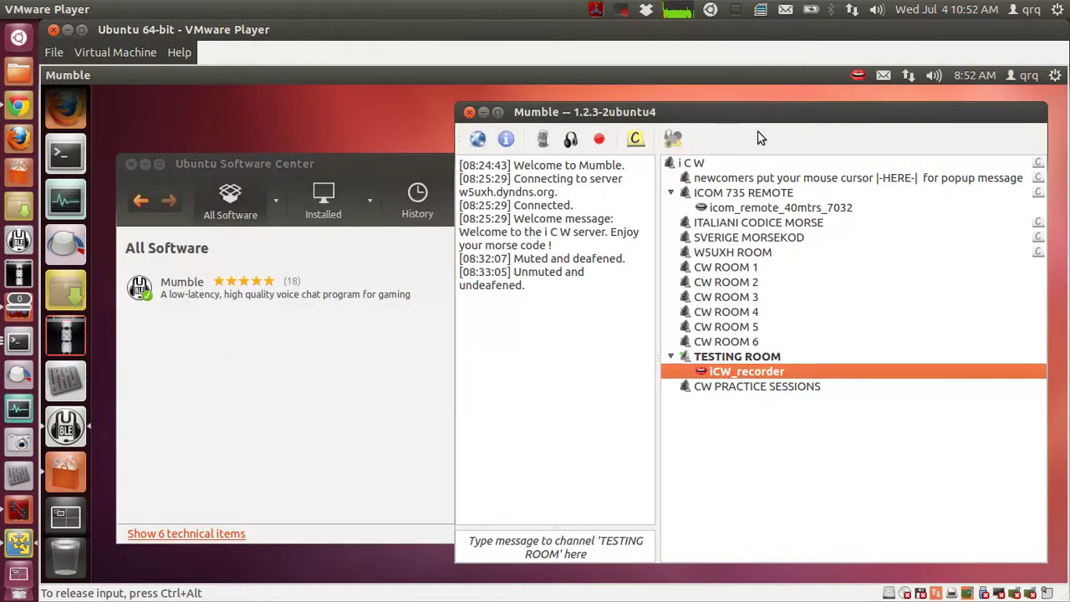
# - Nudge the Mumble window, bring up Software Center, and launch the icwoip website in Chrome
pyautogui.moveTo(774, 111); pyautogui.dragTo(756, 101)
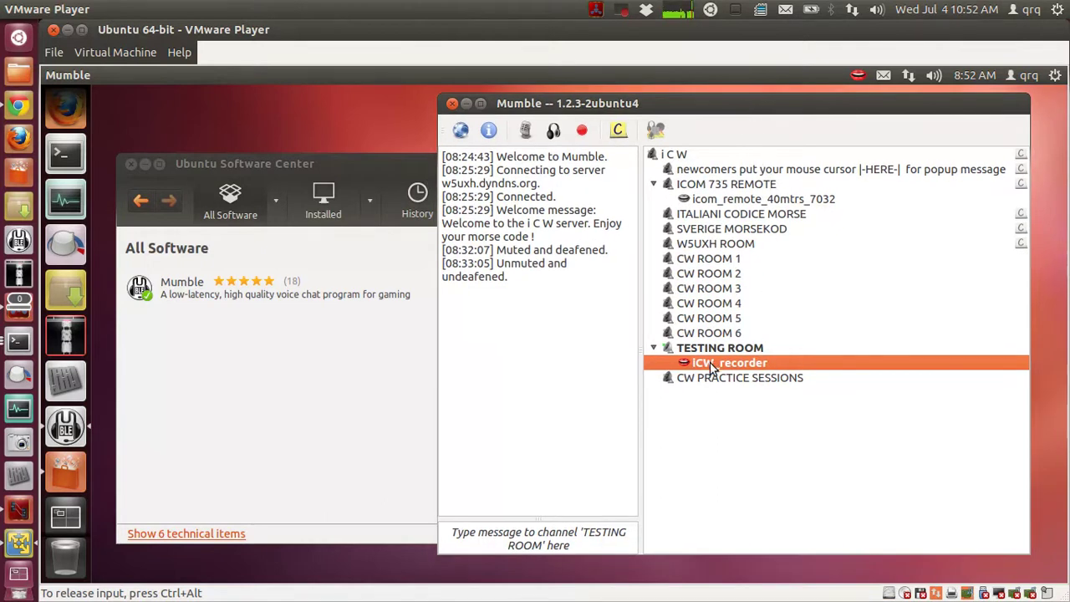
pyautogui.click(368, 174)
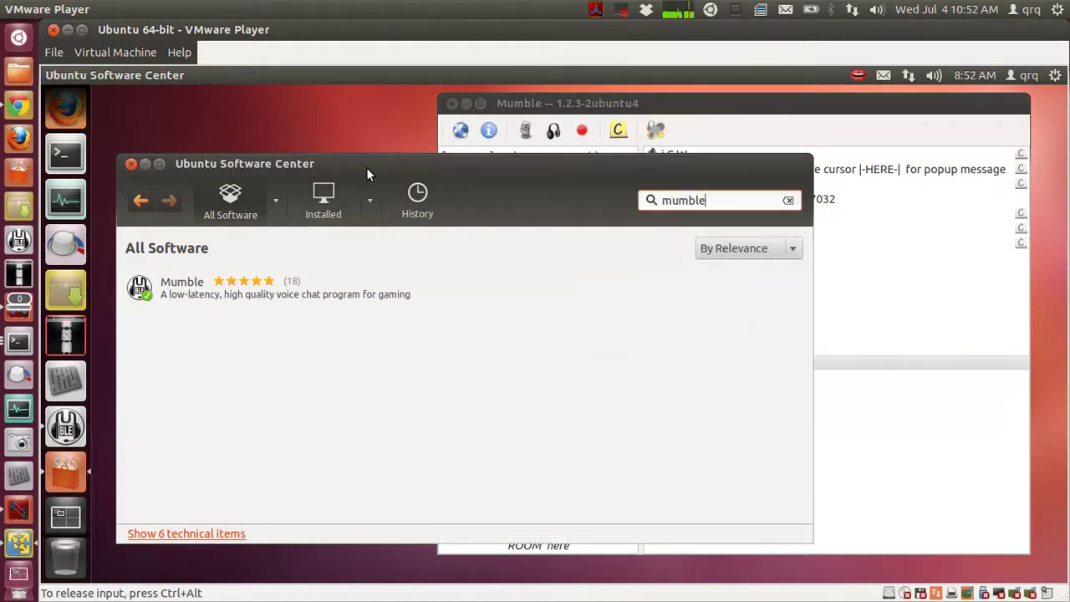
pyautogui.click(19, 104)
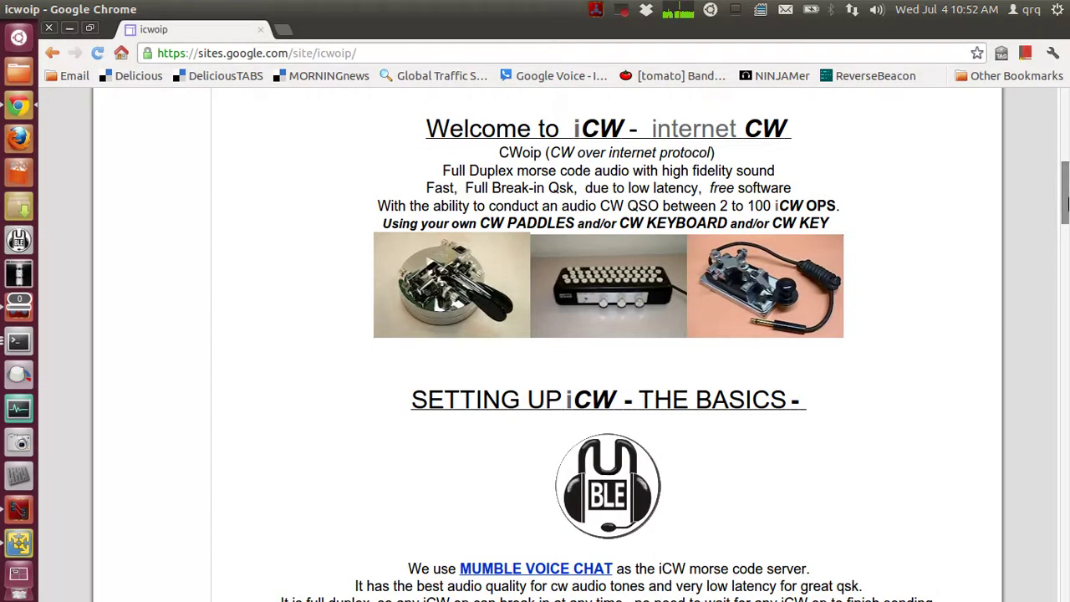
# - Open the 'Modifying the w3nqn cw pasive audio filter' page and scroll down to its wiring photo
pyautogui.moveTo(1067, 201); pyautogui.dragTo(972, 168)
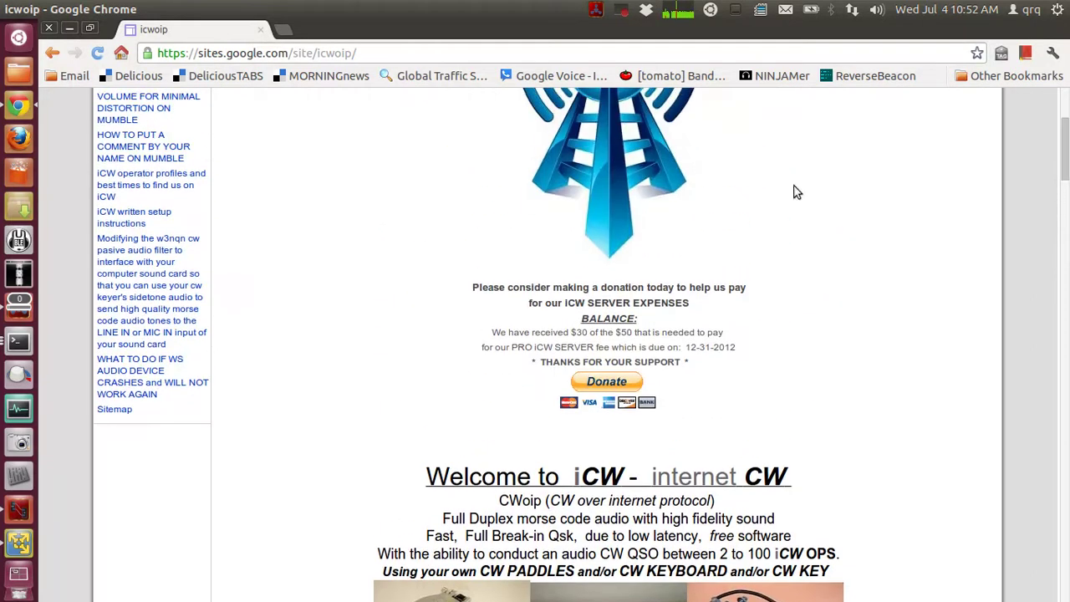
pyautogui.click(138, 269)
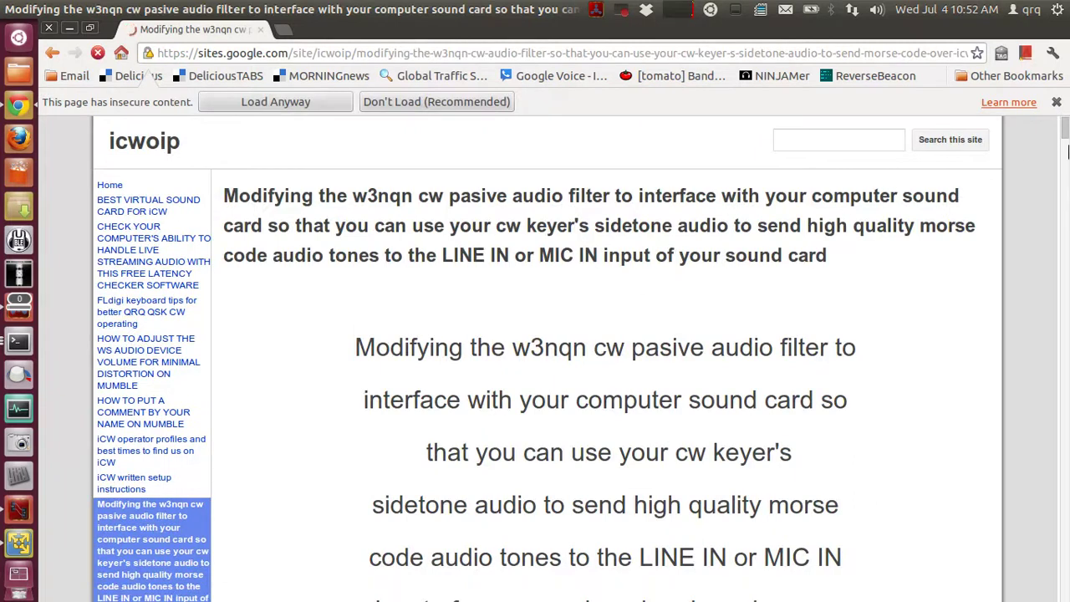
pyautogui.moveTo(1066, 138); pyautogui.dragTo(1037, 590)
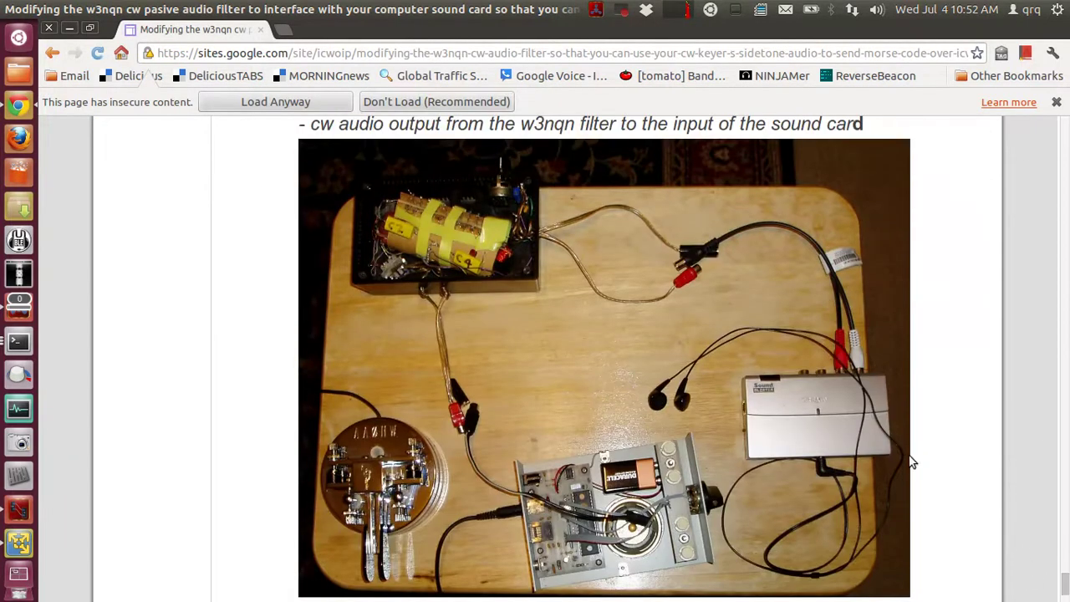